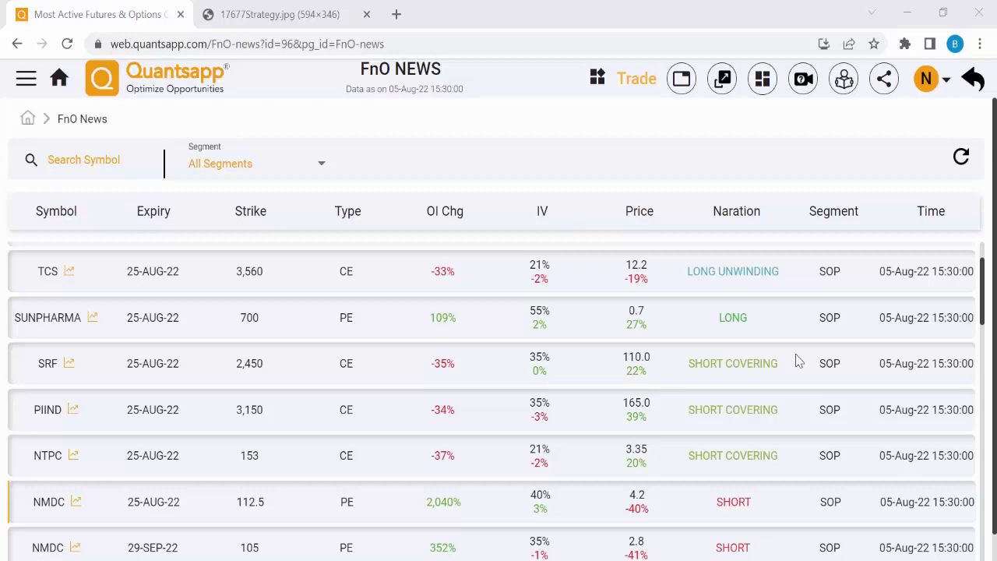
Step: Highlight the LONG, LONG UNWINDING, SHORT and SHORT COVERING narrations in FnO News, then switch to Paint
drag(718, 328, 750, 327)
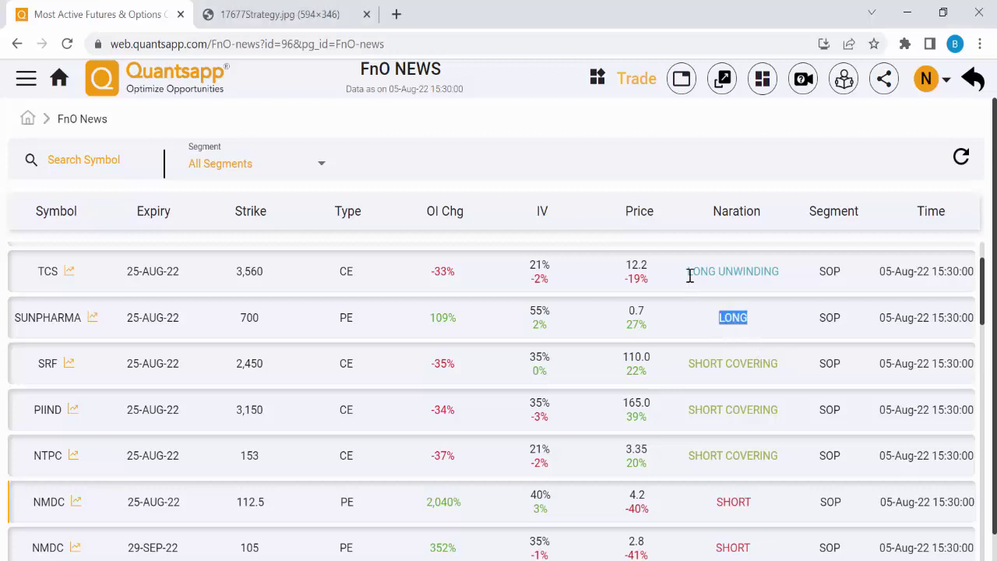
drag(688, 272, 779, 273)
double_click(732, 502)
drag(689, 456, 792, 474)
click(787, 499)
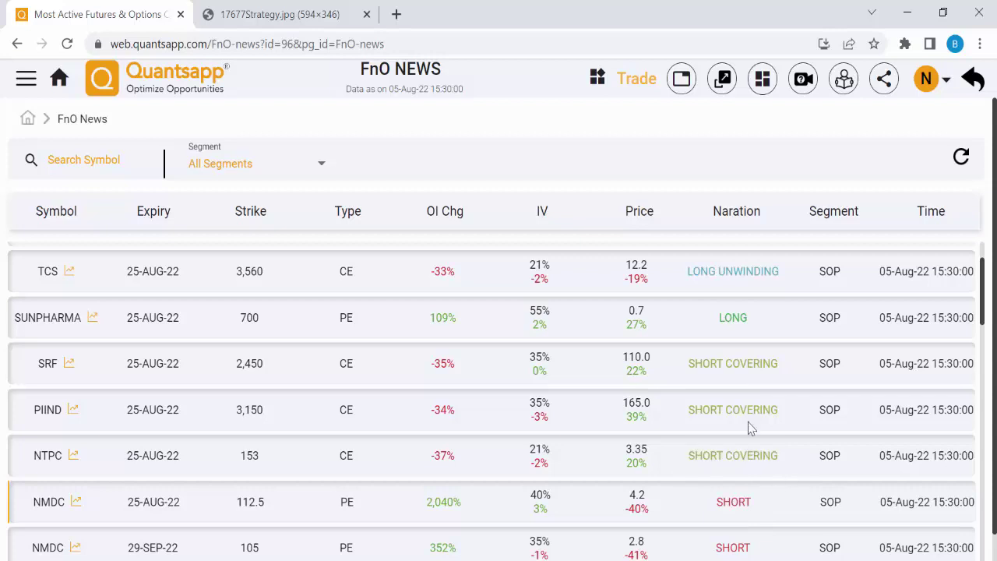
scroll(728, 397, up, 1)
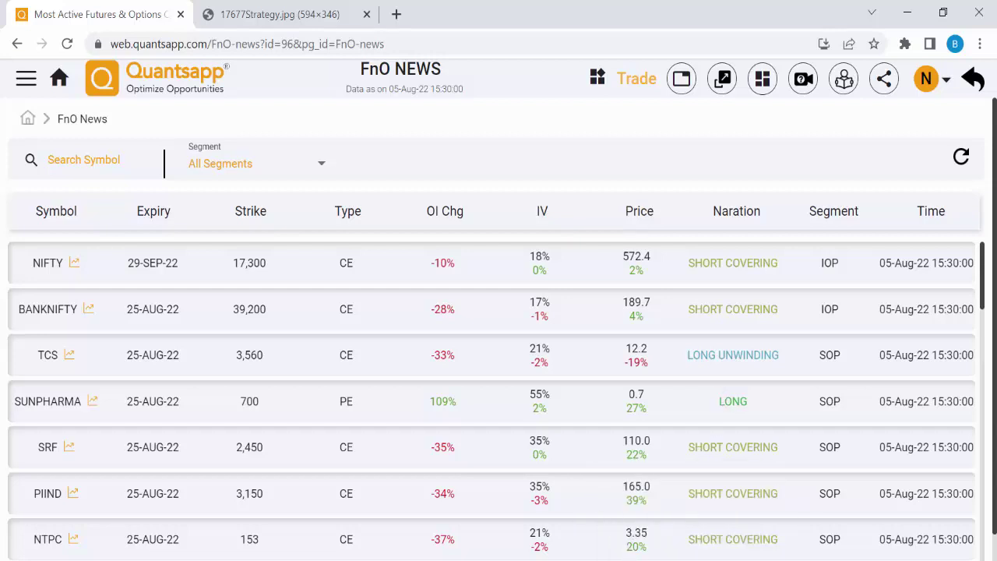
key(alt+Tab)
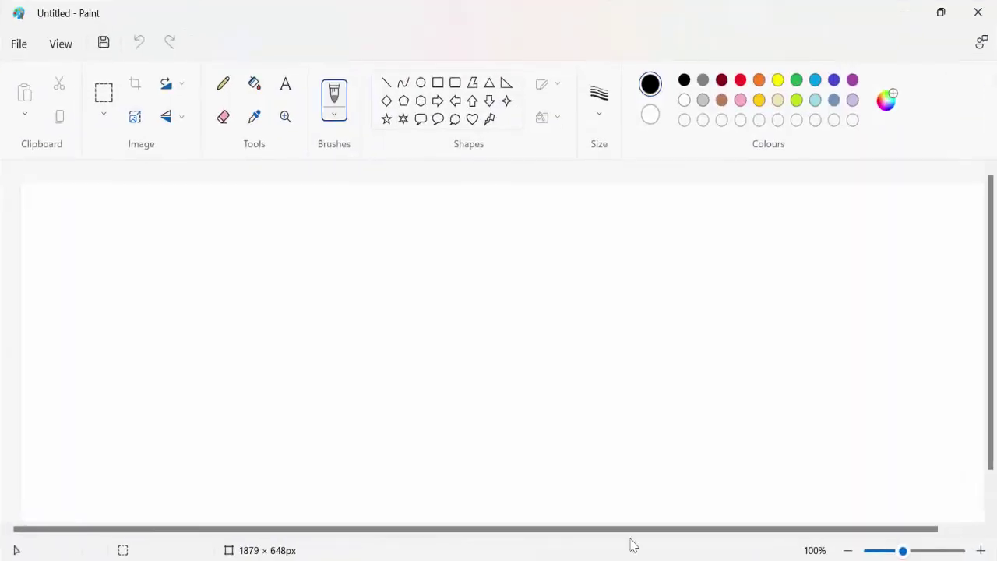
Step: Draw a green line rising up-right, then a red line falling from its top
click(796, 80)
click(388, 83)
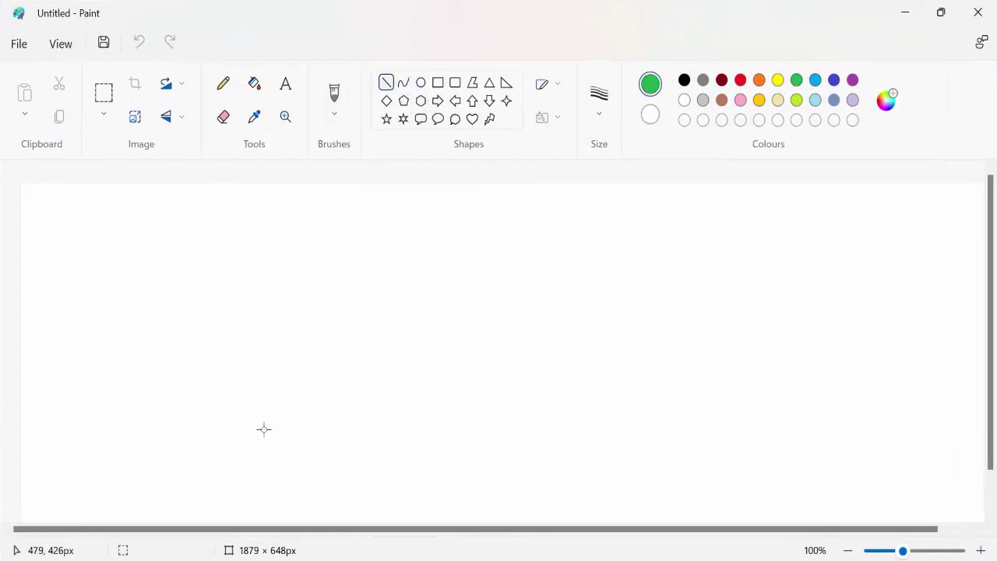
drag(264, 429, 381, 332)
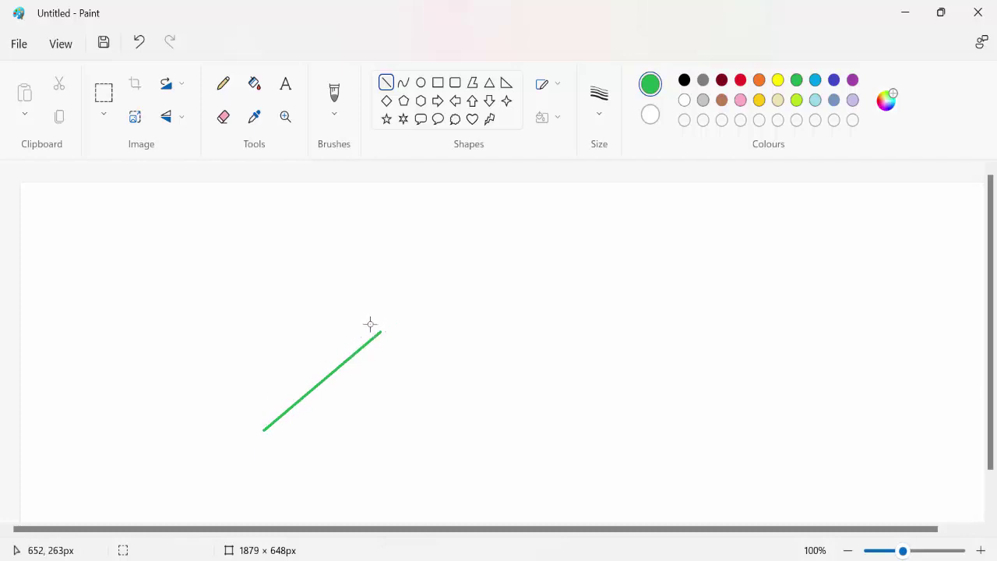
click(740, 81)
click(389, 82)
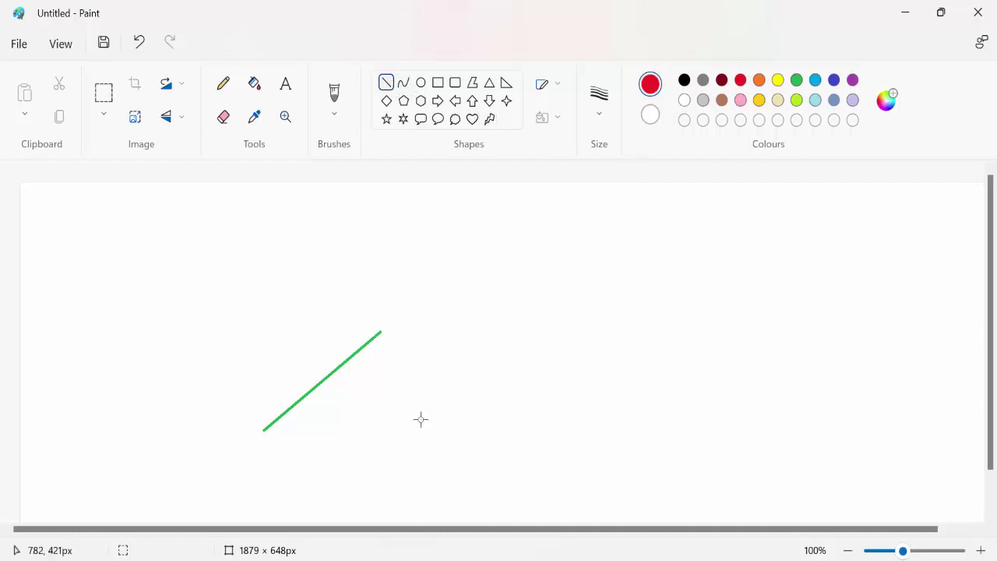
drag(379, 332, 425, 406)
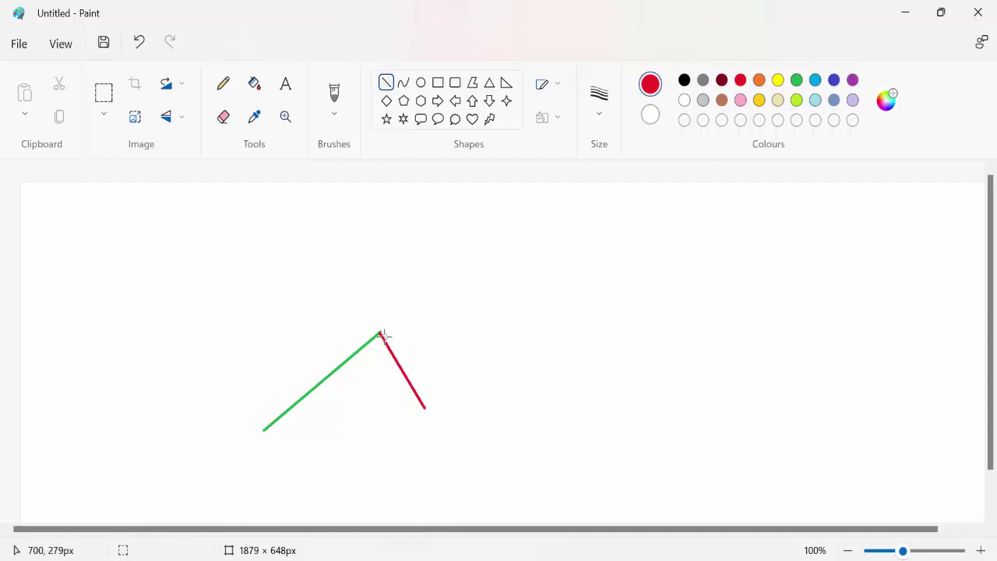
Step: Add a second green rising line and a red falling line from its peak
click(796, 80)
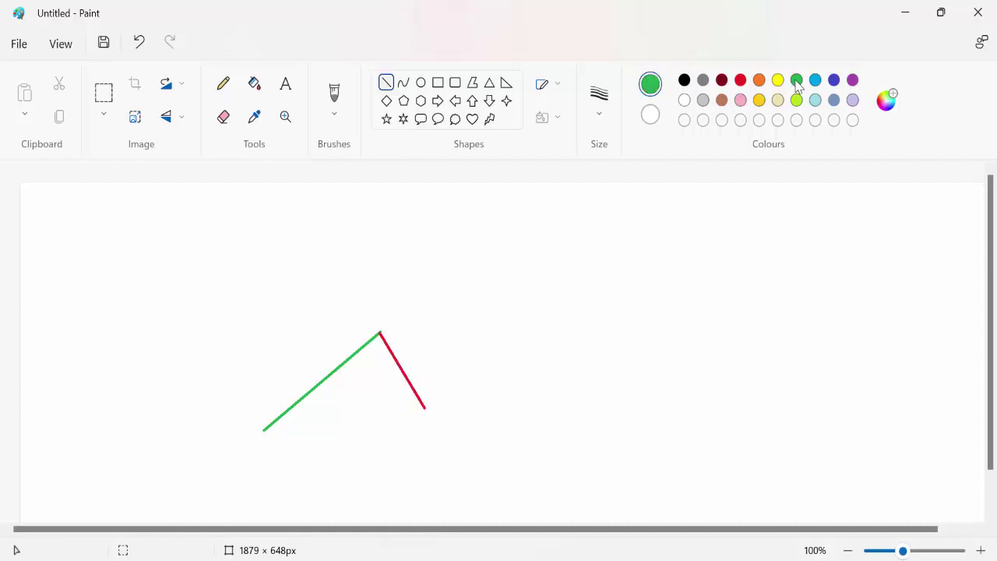
mouse_move(424, 406)
mouse_down()
mouse_move(546, 278)
mouse_move(538, 282)
mouse_up()
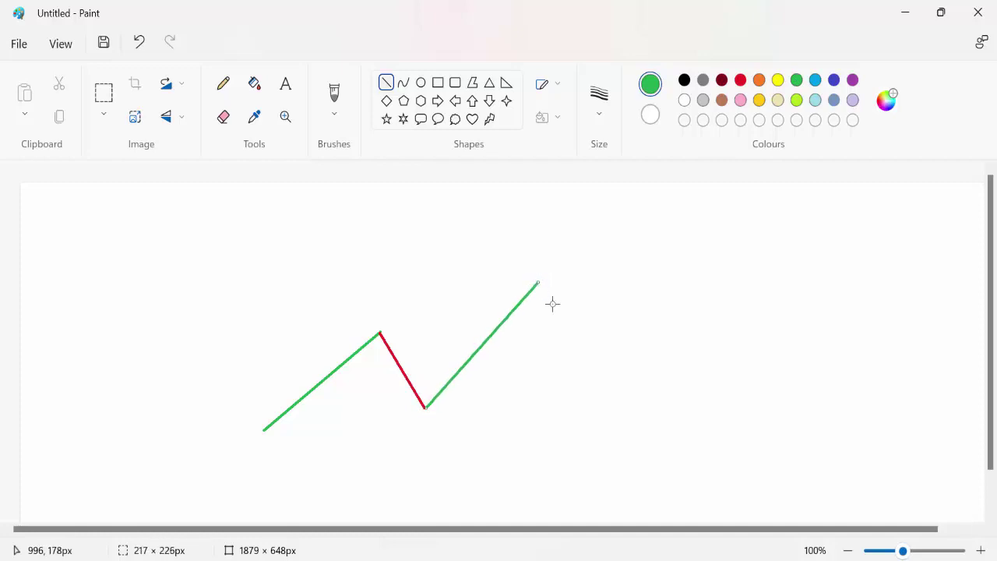
click(552, 304)
click(741, 81)
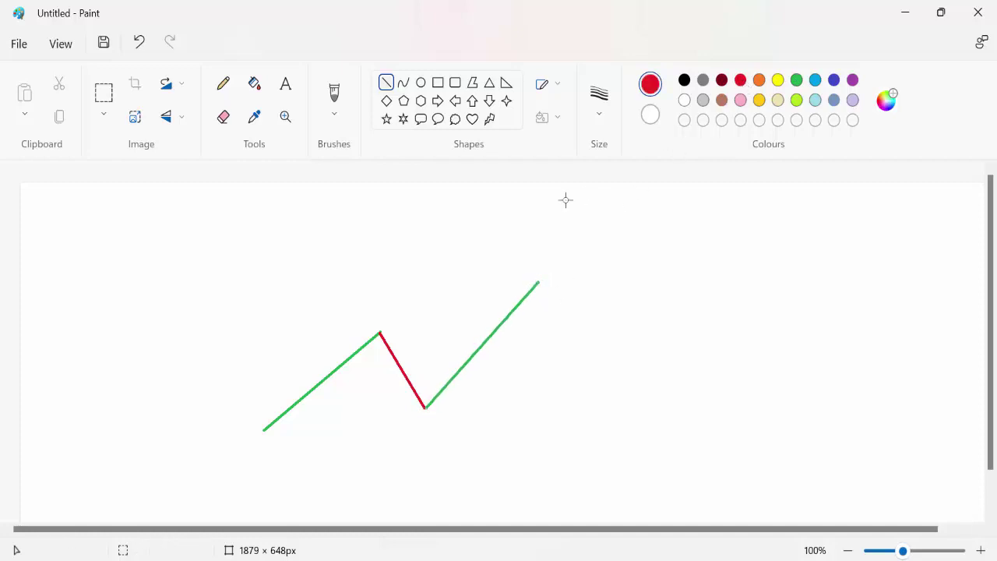
drag(539, 282, 582, 364)
click(285, 83)
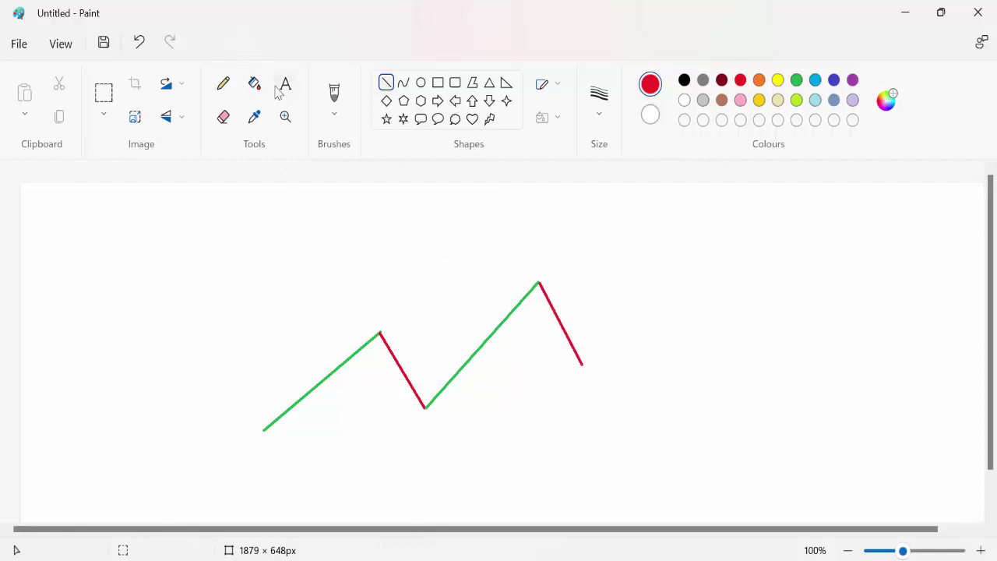
Step: Label the first rise with red text 'long' left of the green line
click(274, 364)
text(lo)
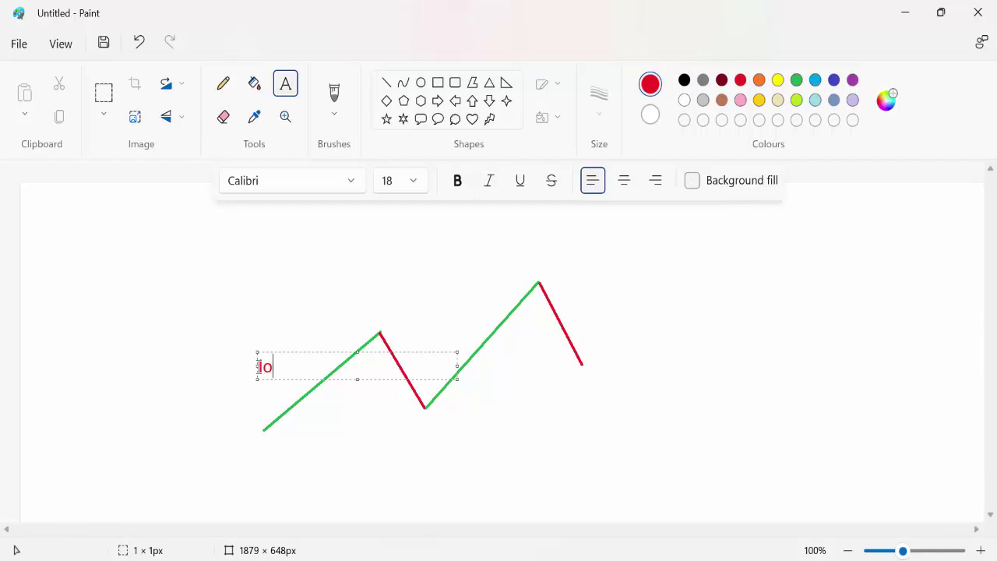
text(ng)
click(796, 80)
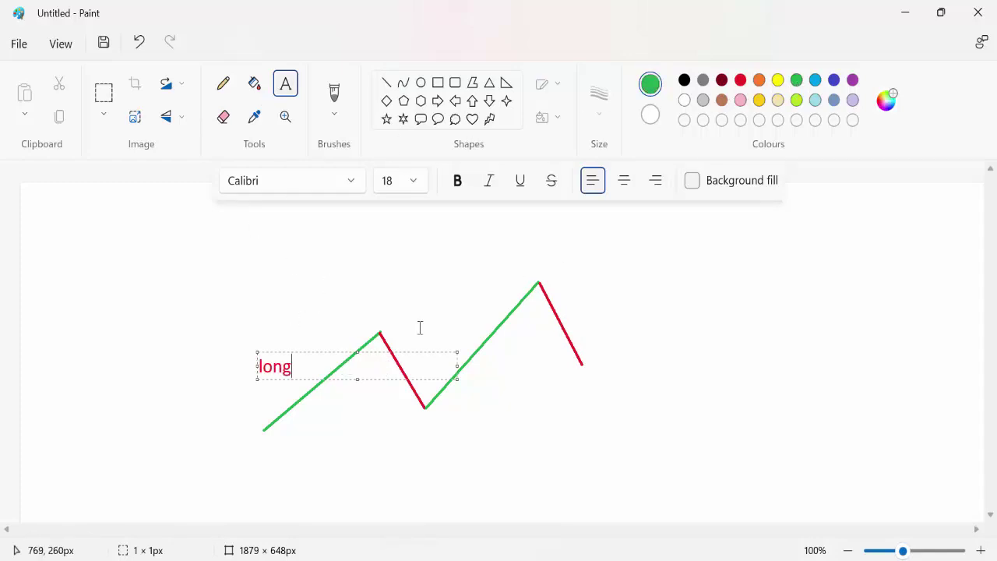
click(405, 367)
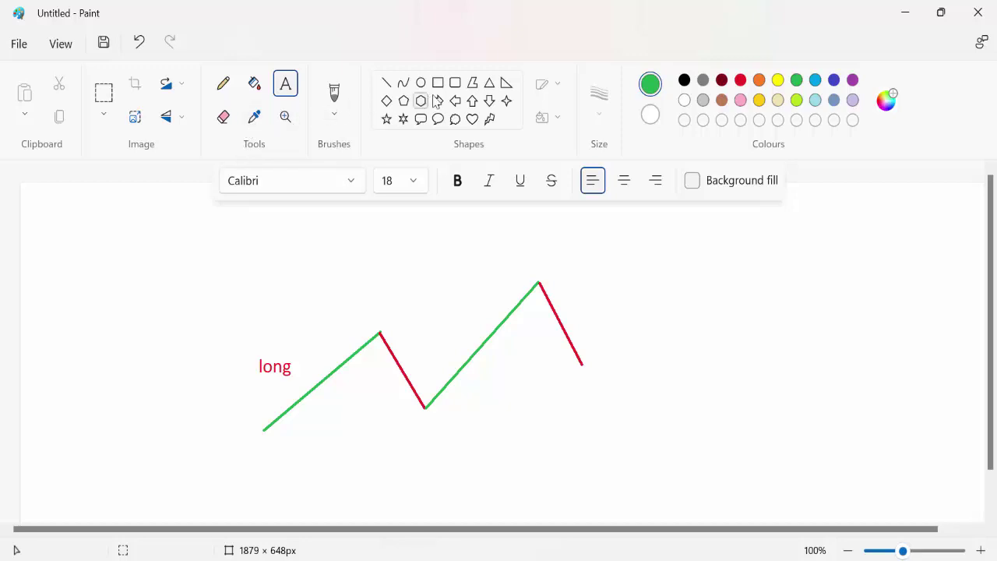
Step: Add a green 'long umwinding' label above the second rise, then switch to Chrome's strategy chart
click(405, 349)
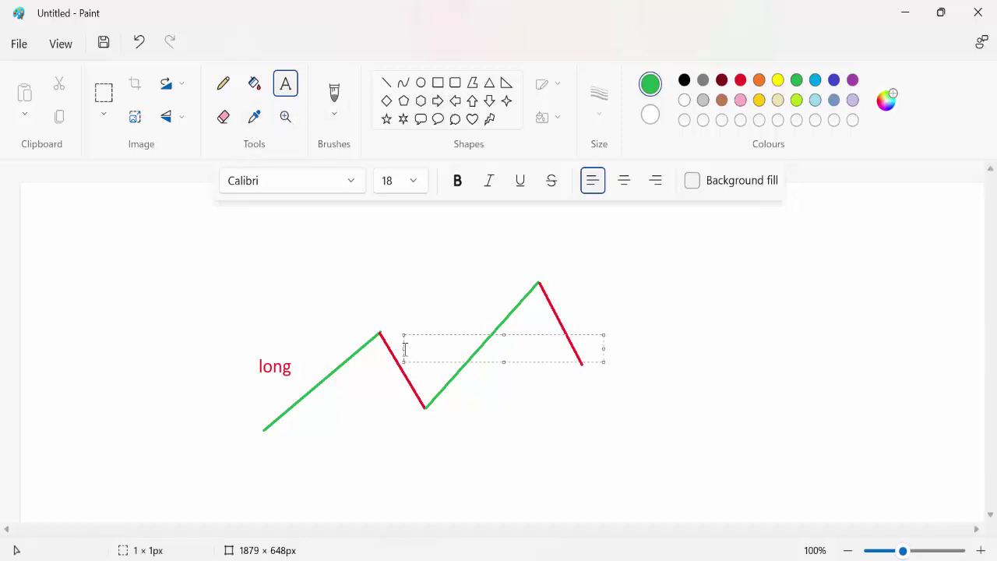
text(long um)
text(wind)
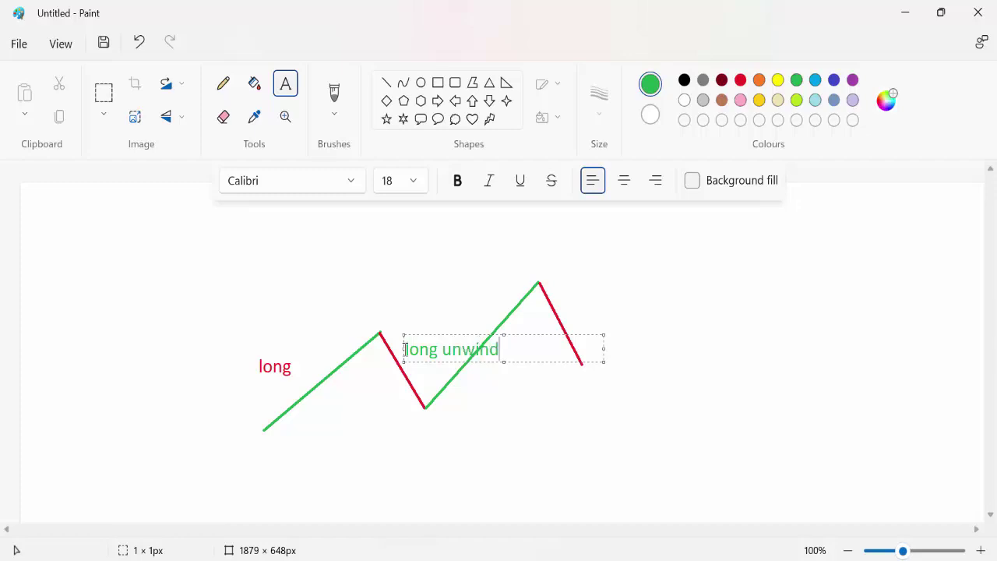
text(ing)
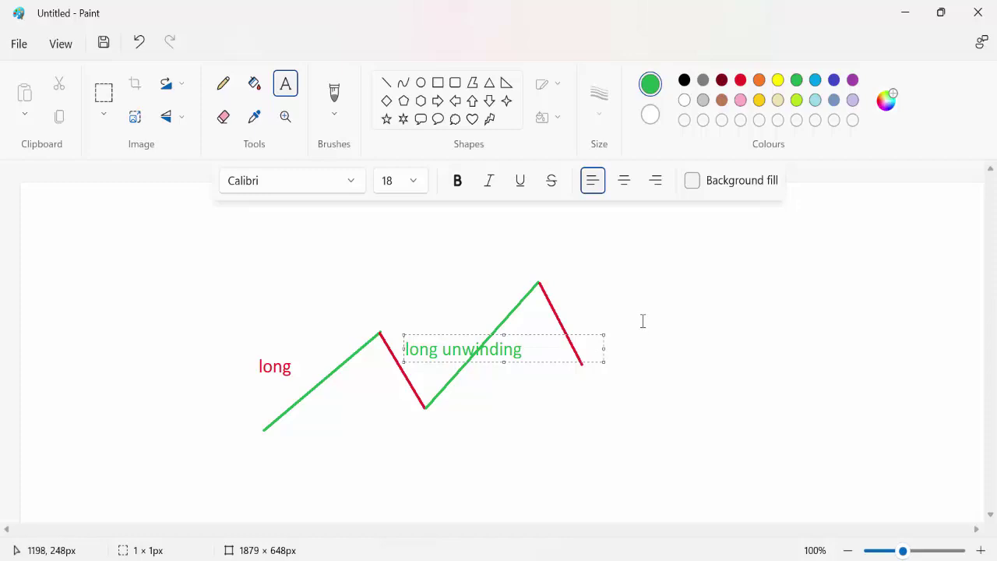
click(643, 321)
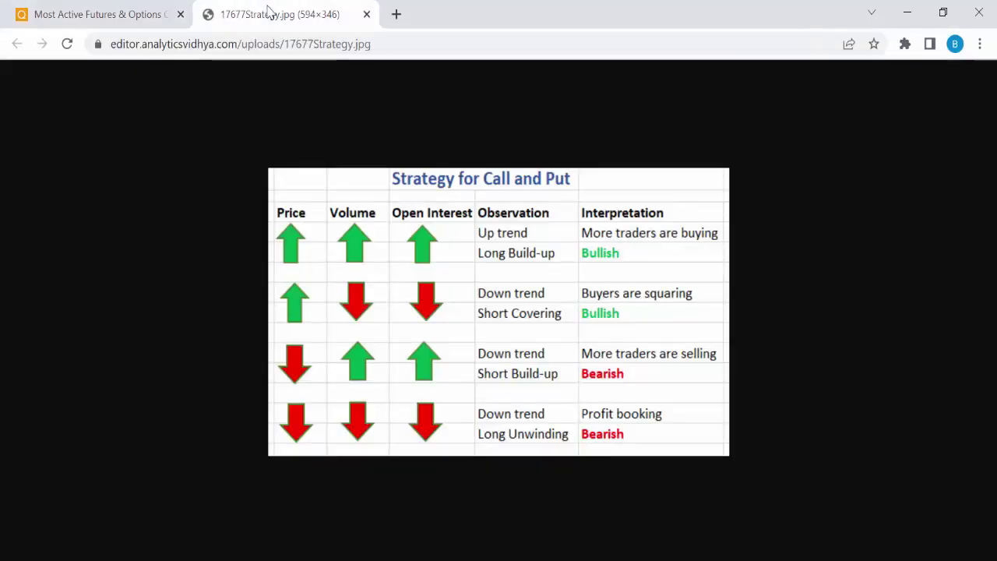
click(269, 14)
Step: Flip between the Strategy for Call and Put chart and the Paint sketch to compare them
click(103, 10)
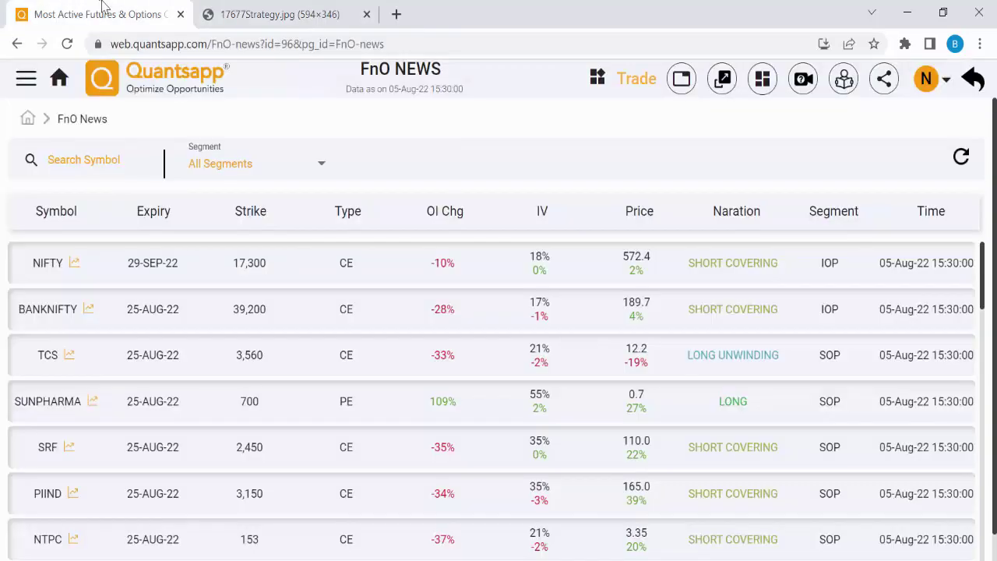
click(222, 9)
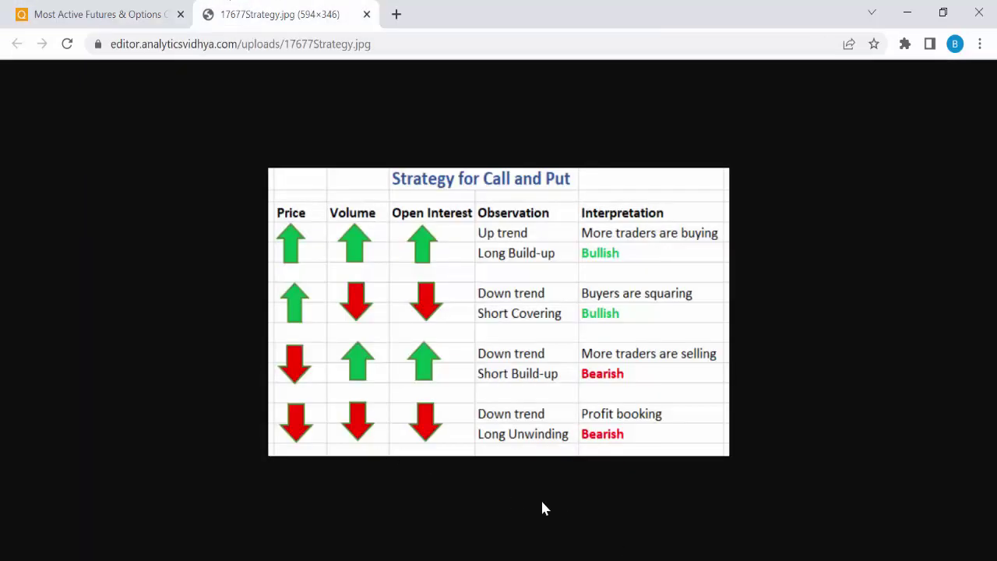
key(alt+Tab)
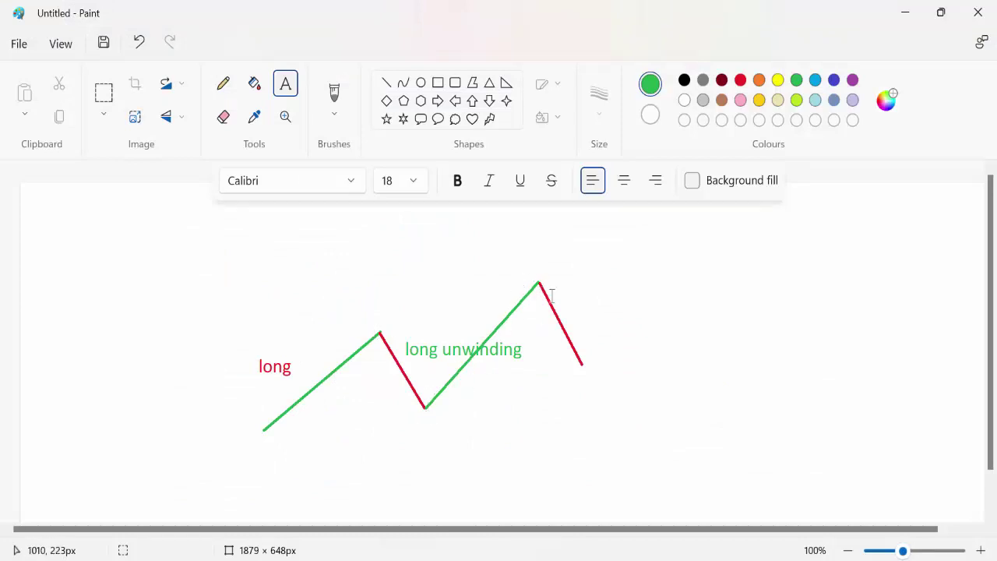
key(alt+Tab)
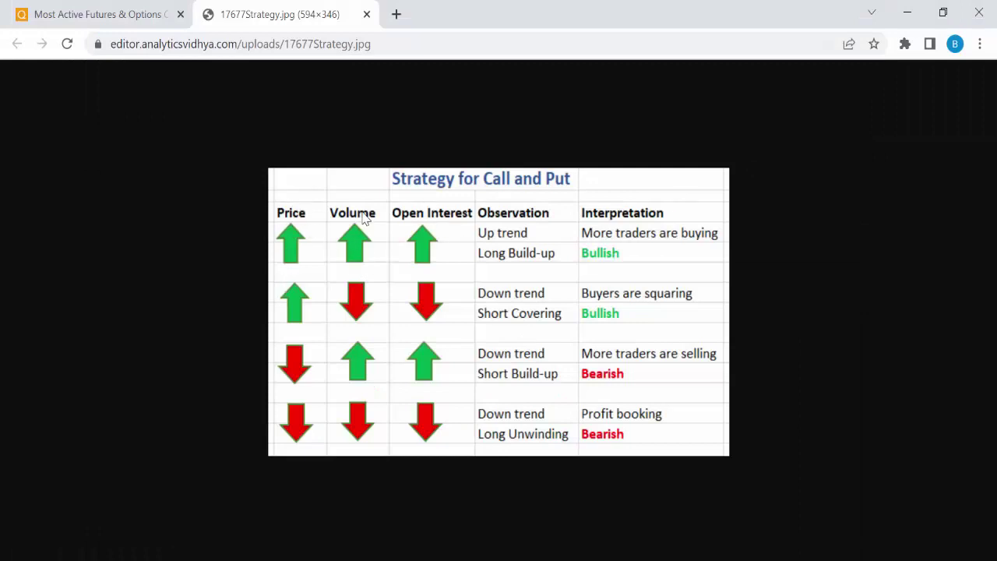
key(alt+Tab)
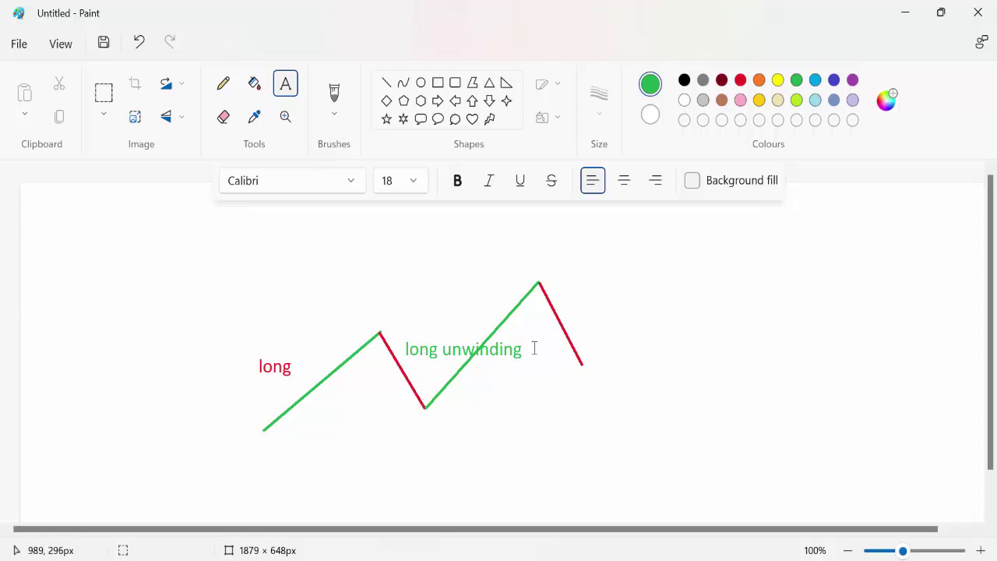
Step: Bring Chrome forward, visit the FnO News tab, then minimize Chrome to reveal Paint
key(alt+Tab)
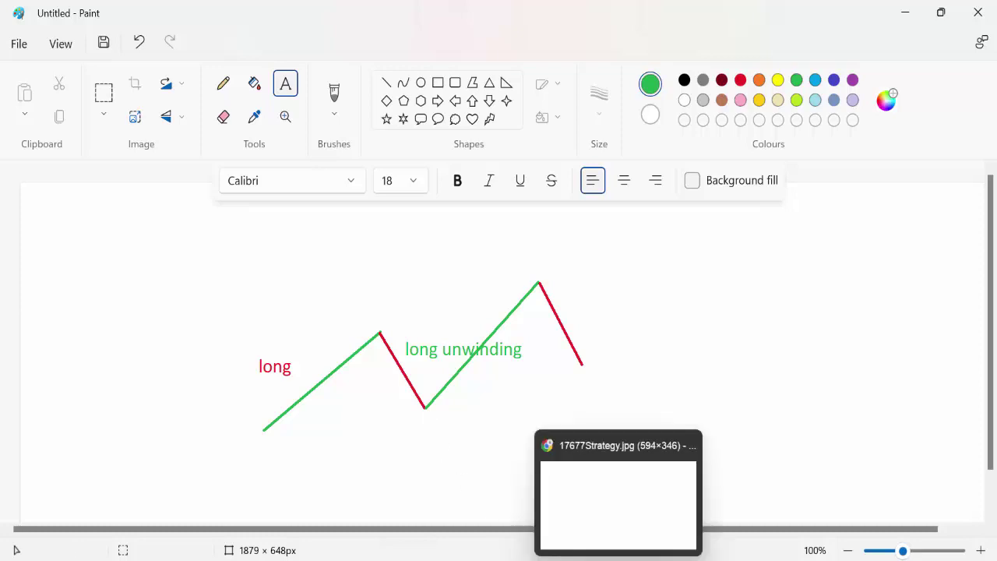
click(574, 537)
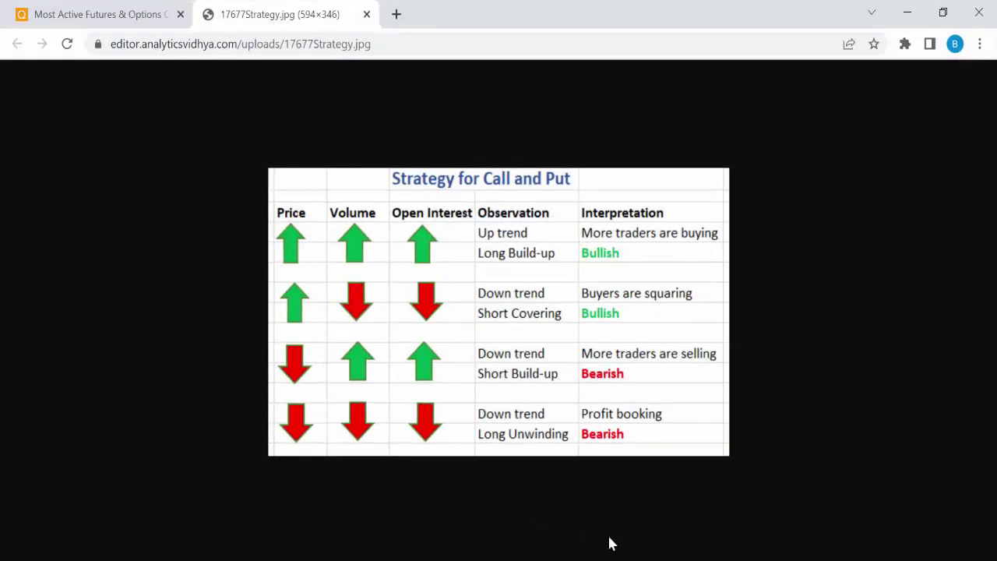
click(128, 12)
click(906, 12)
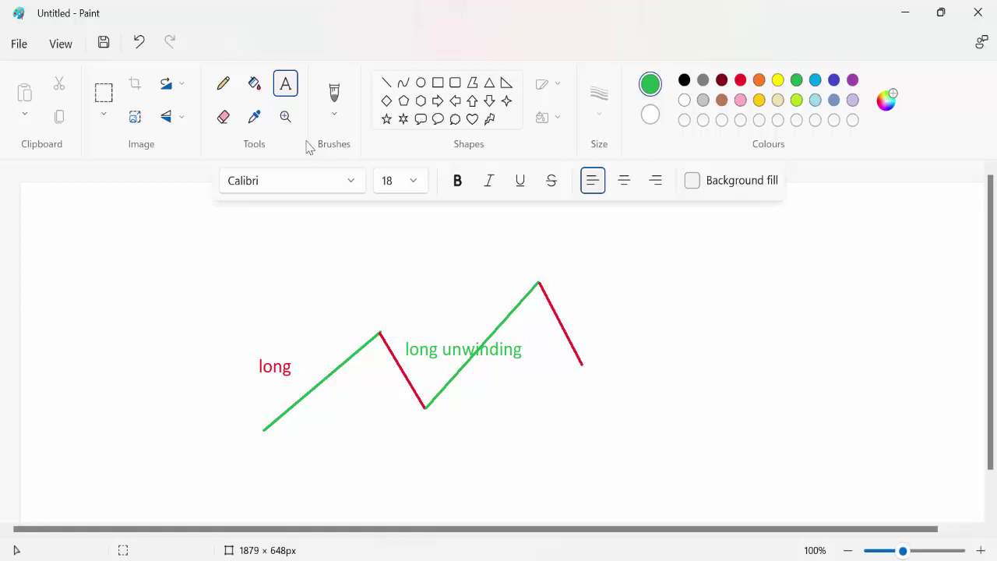
Step: Extend the zigzag with a red falling line labelled 'short'
click(386, 81)
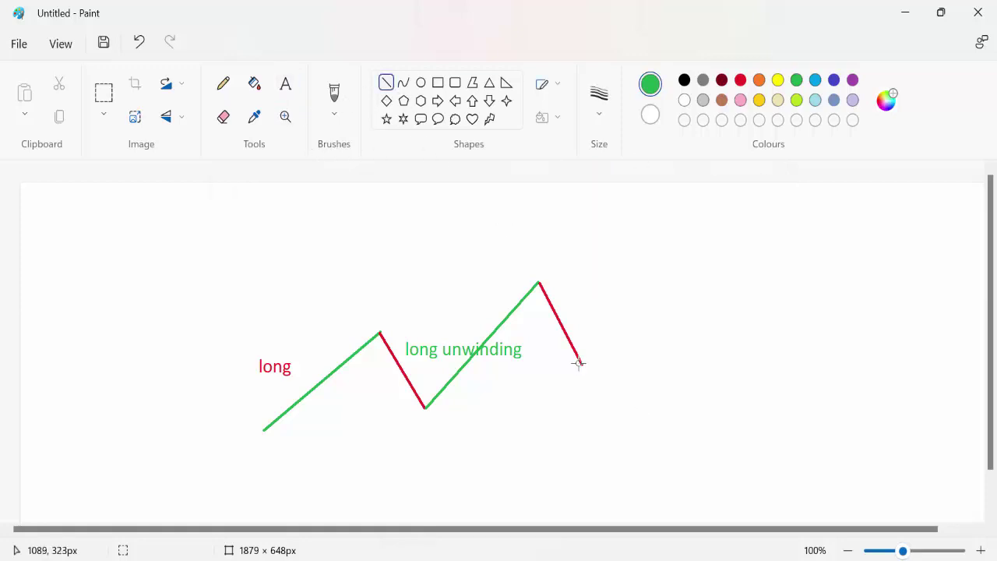
drag(583, 363, 679, 471)
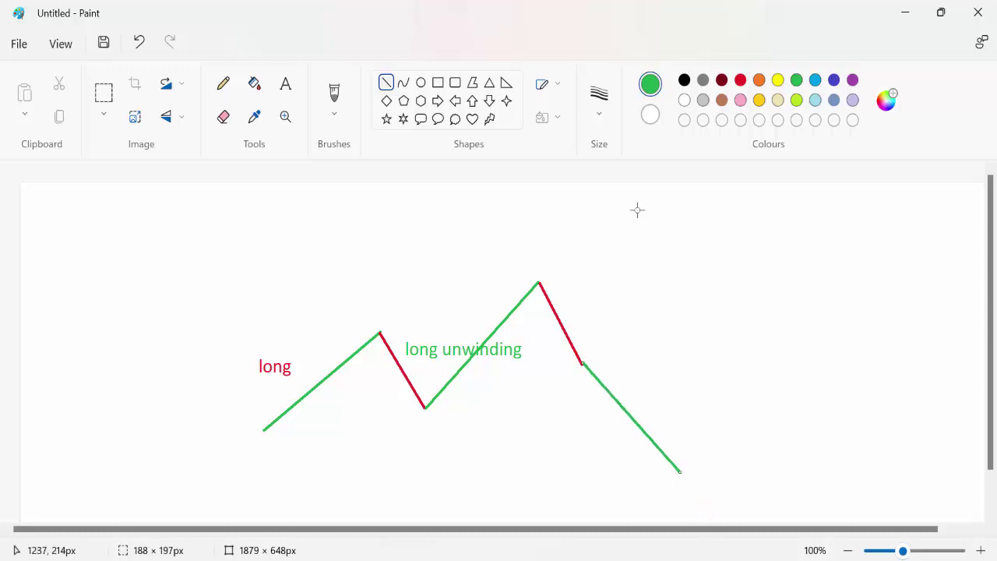
click(740, 79)
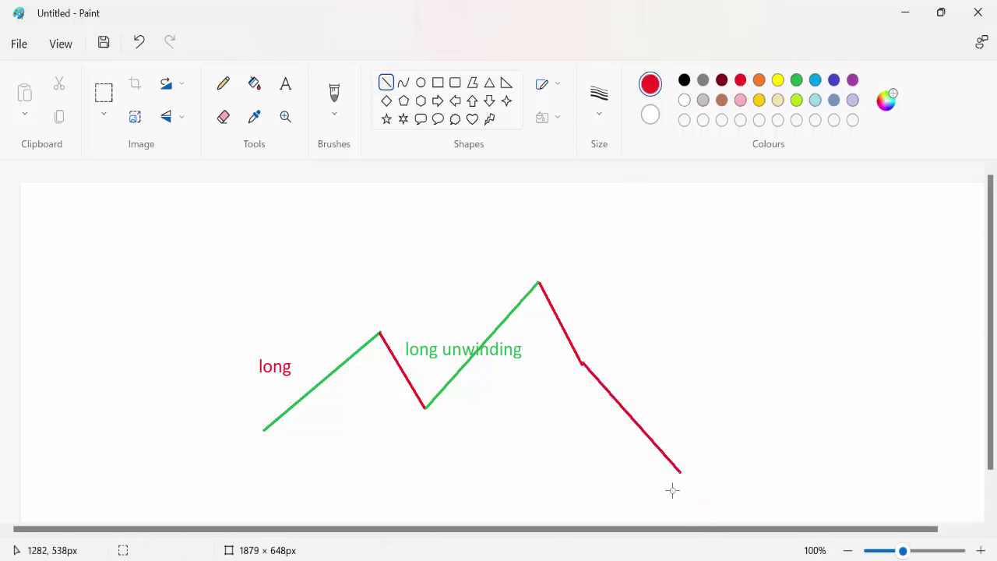
click(285, 84)
click(632, 378)
text(s)
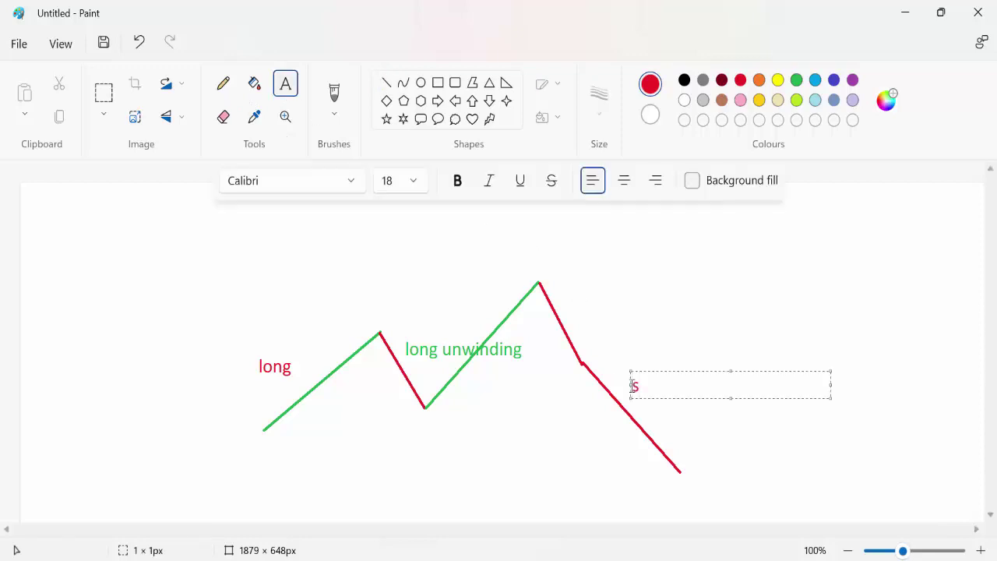
text(hort)
click(683, 336)
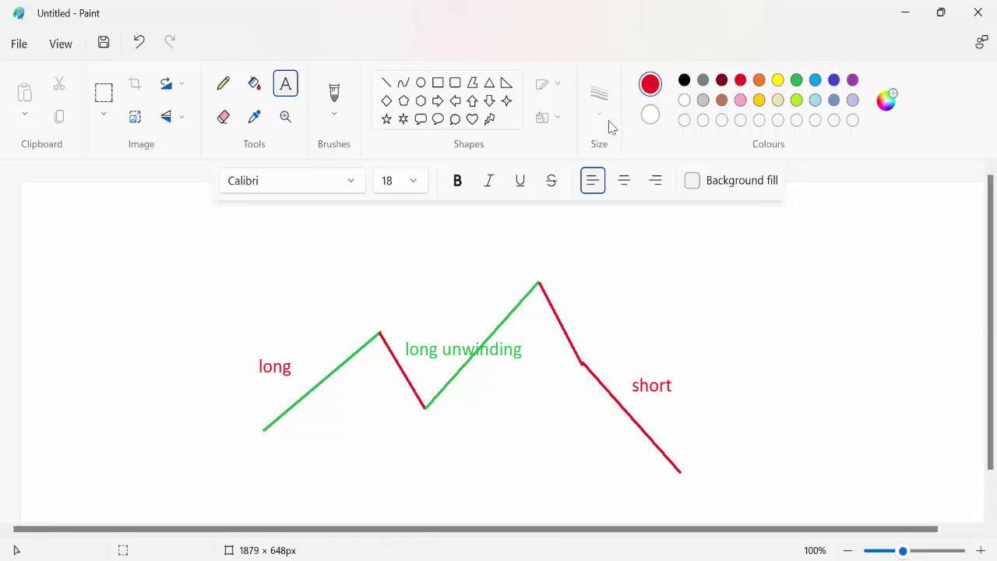
Step: Draw a green line rising from the lowest point, label it 'short covering', and minimize Paint
click(387, 84)
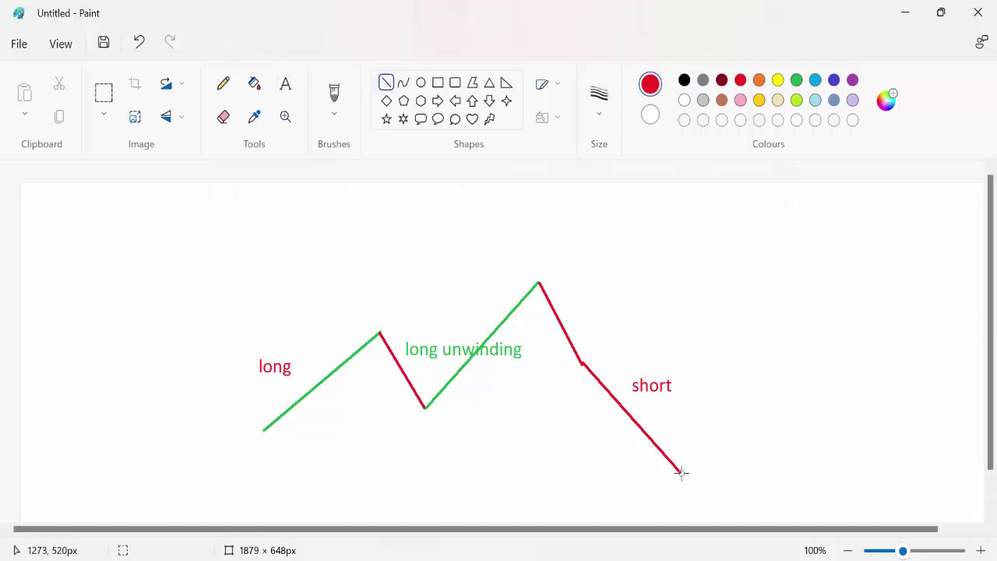
drag(682, 472, 730, 365)
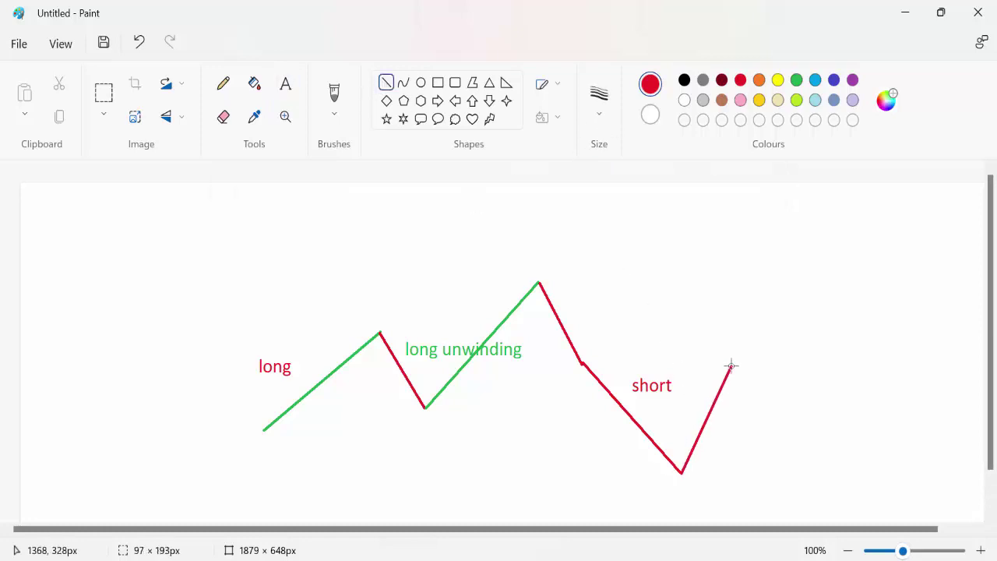
click(796, 79)
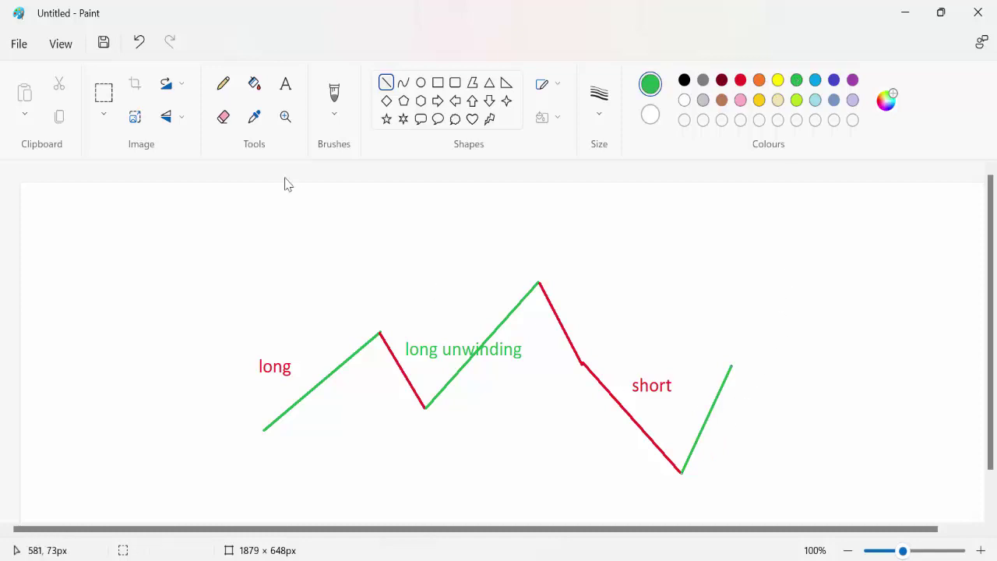
click(285, 84)
click(717, 402)
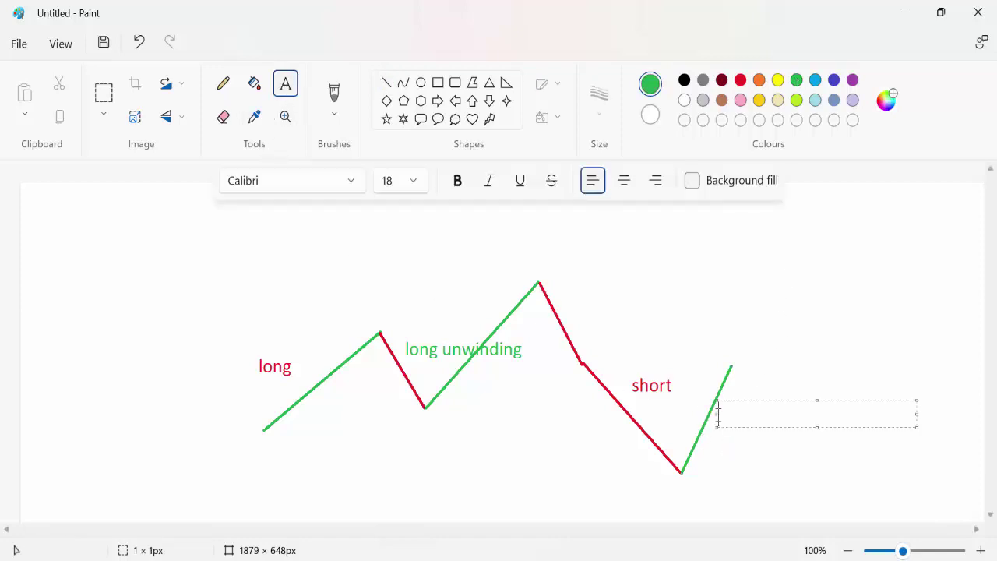
text(short covering)
click(621, 537)
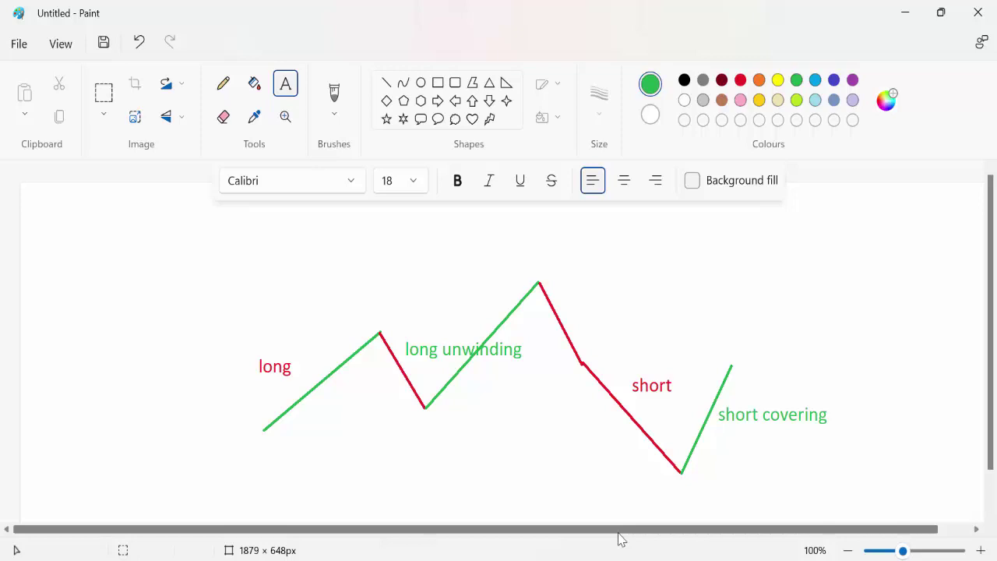
click(902, 14)
key(alt+Tab)
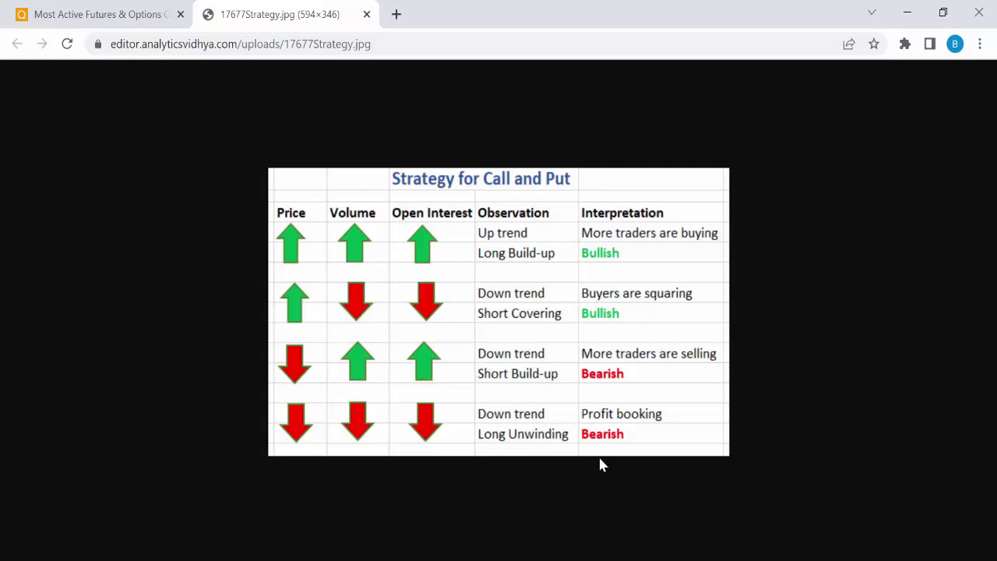
key(alt+Tab)
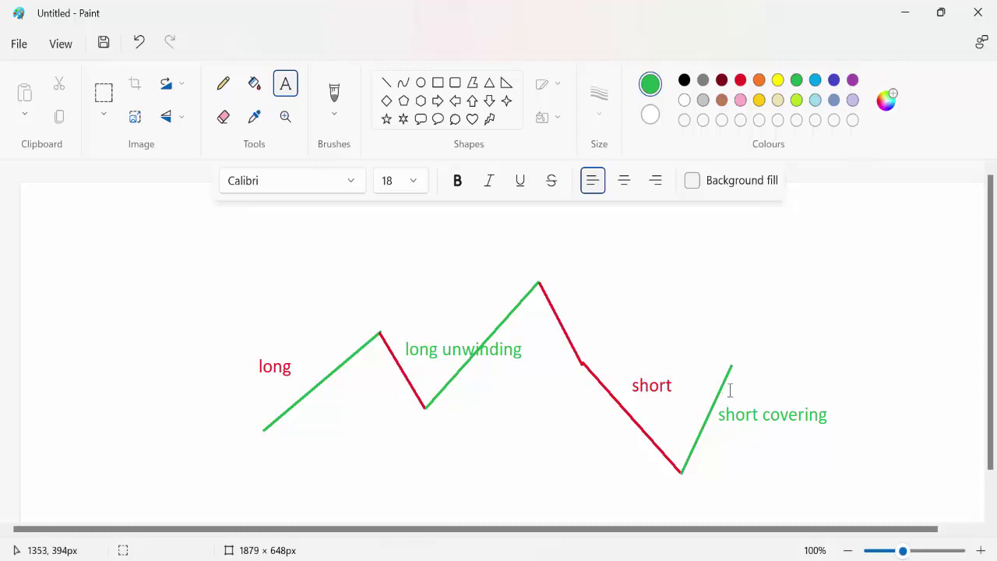
Step: Minimize Paint to reveal Chrome's Strategy for Call and Put chart
click(912, 11)
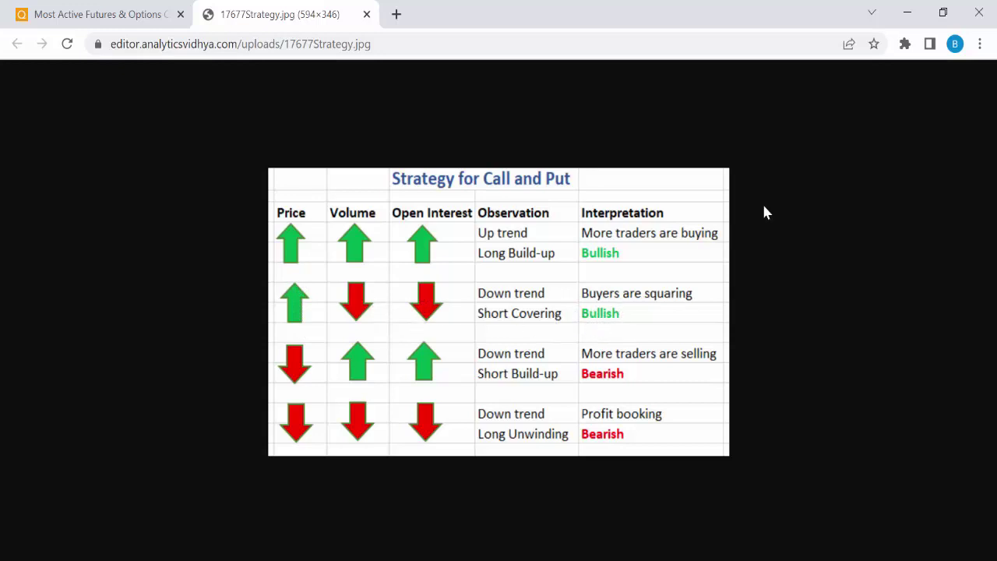
click(906, 14)
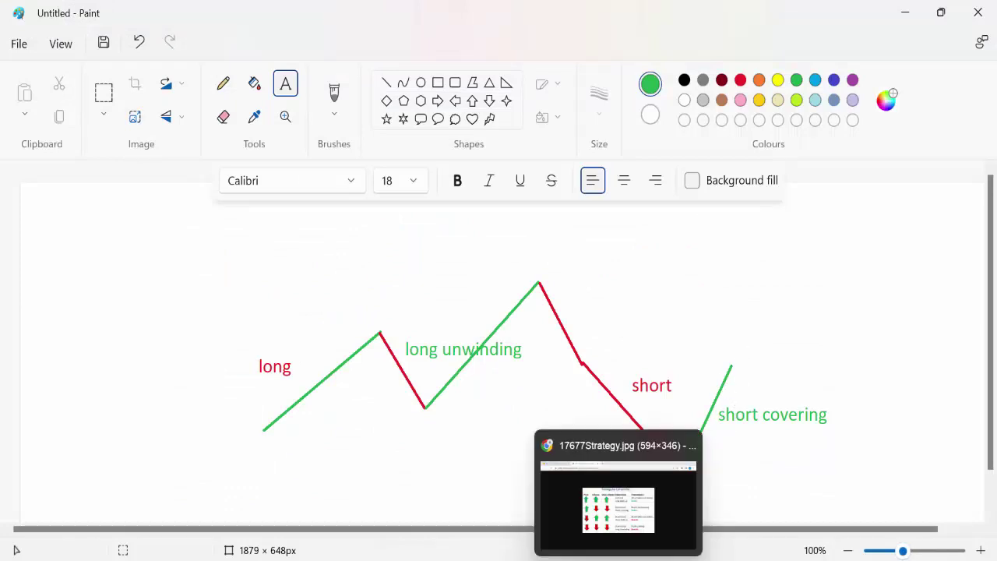
click(617, 499)
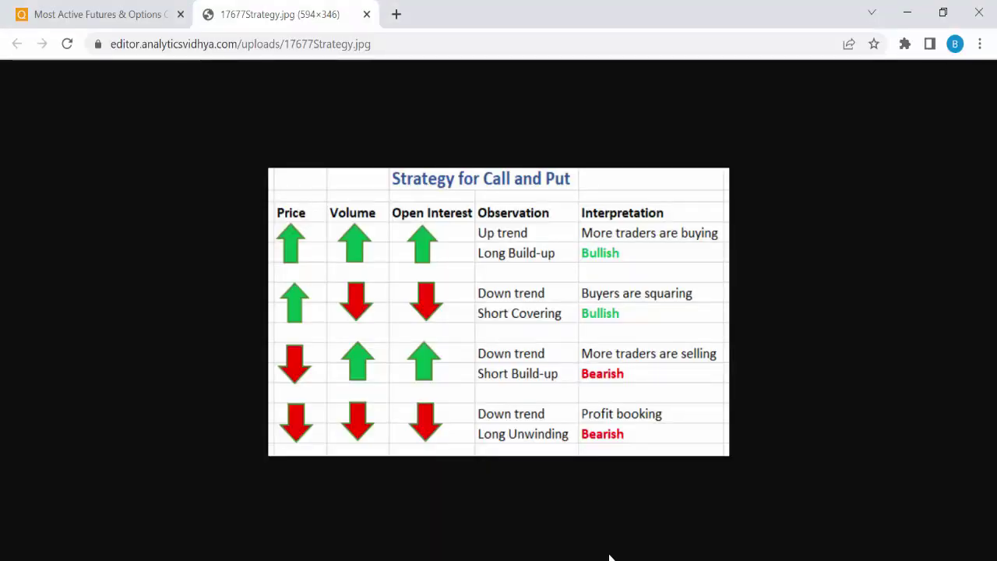
Step: Reopen FnO News from the Quantsapp home page, scroll through its narrations, then return to Paint
click(117, 17)
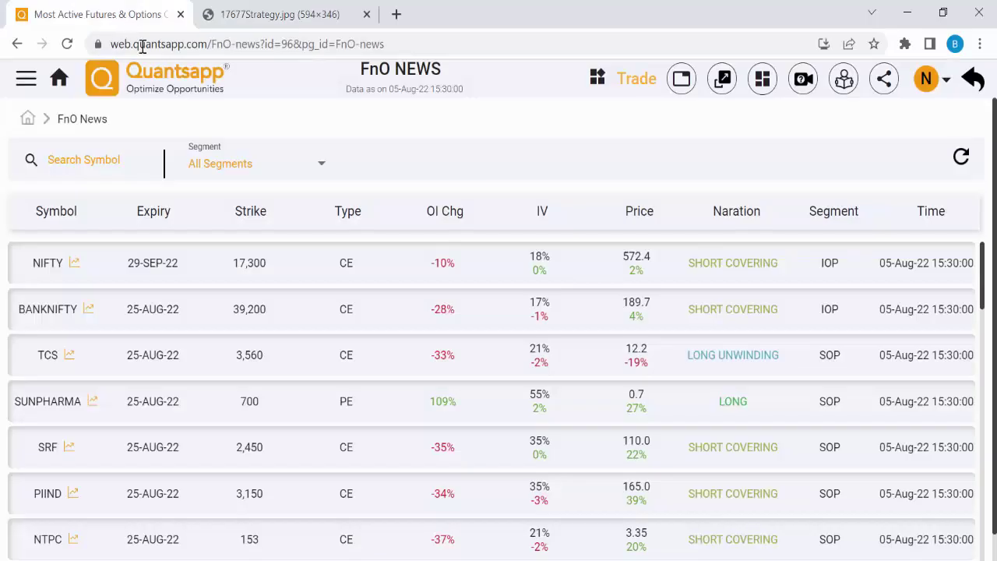
scroll(752, 413, down, 3)
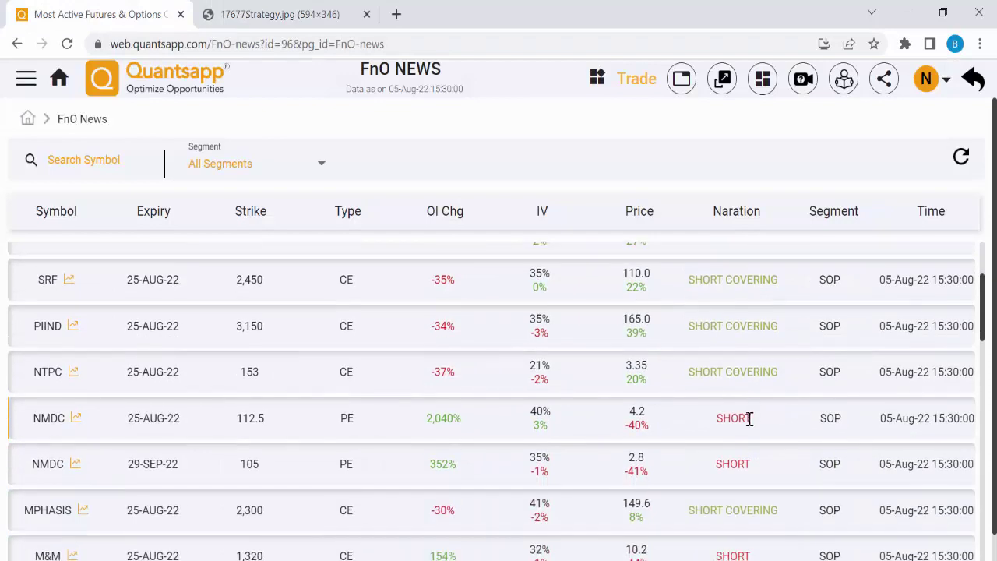
scroll(766, 430, up, 2)
click(138, 92)
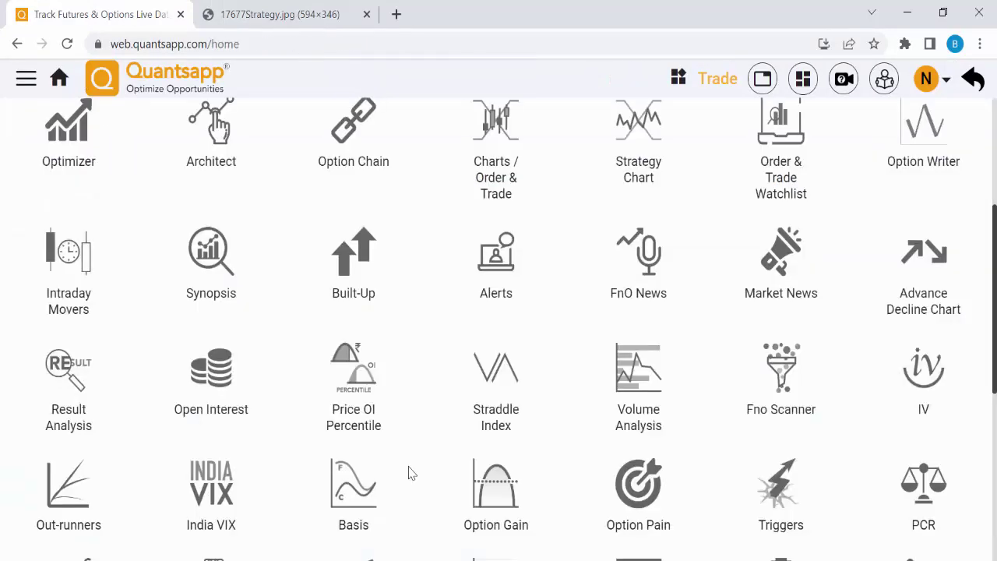
click(637, 279)
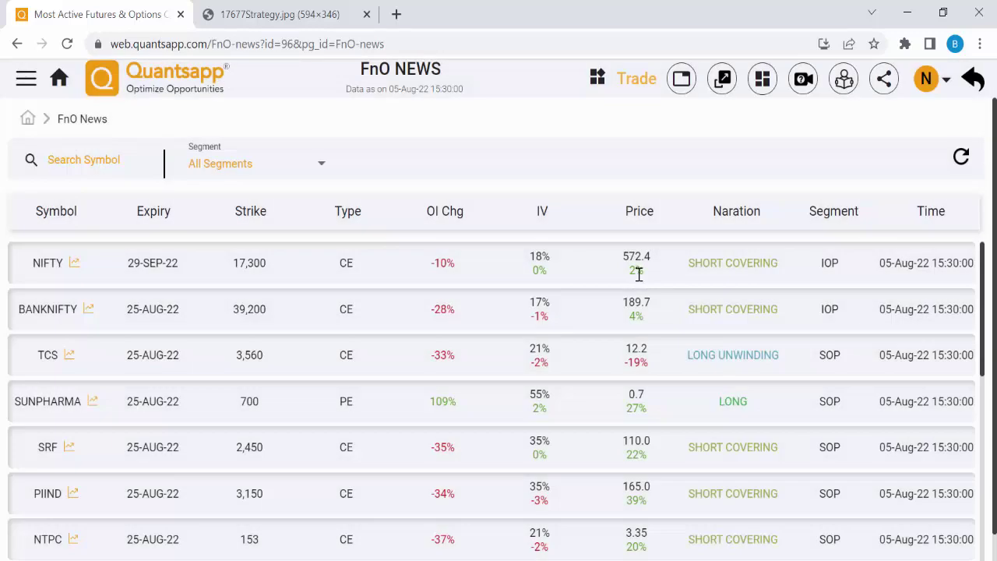
scroll(639, 276, down, 3)
scroll(623, 289, up, 1)
scroll(705, 339, down, 2)
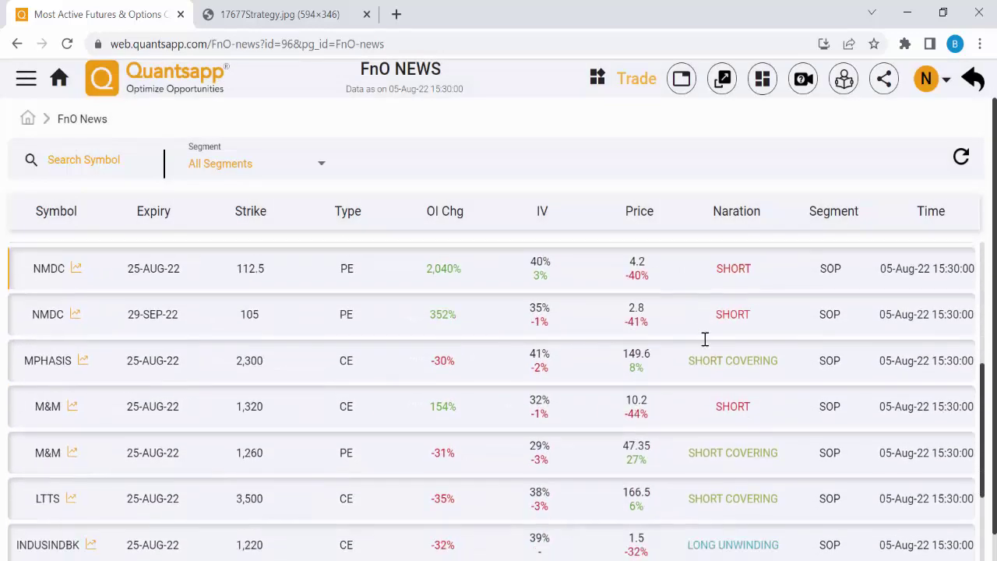
scroll(709, 351, down, 3)
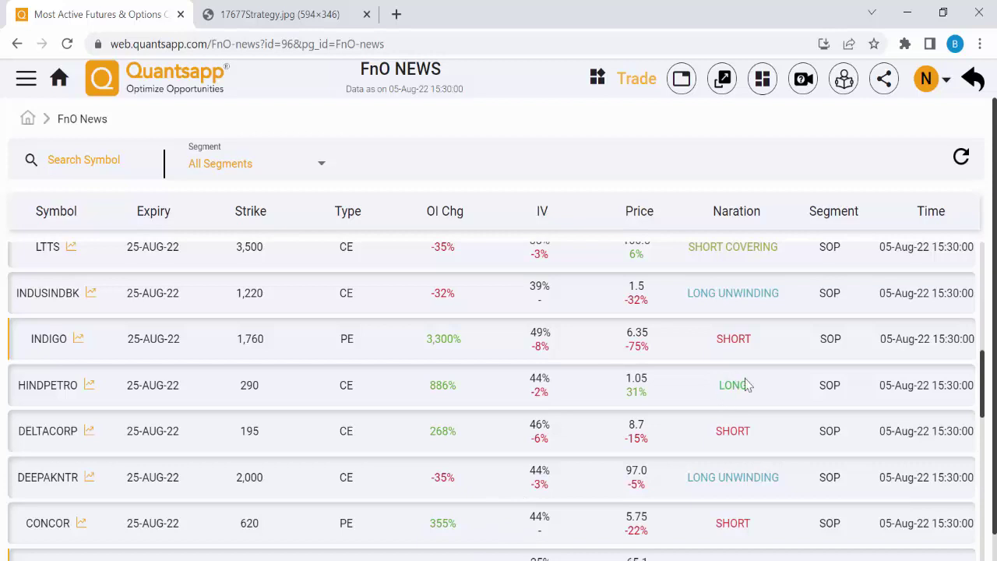
scroll(732, 379, up, 1)
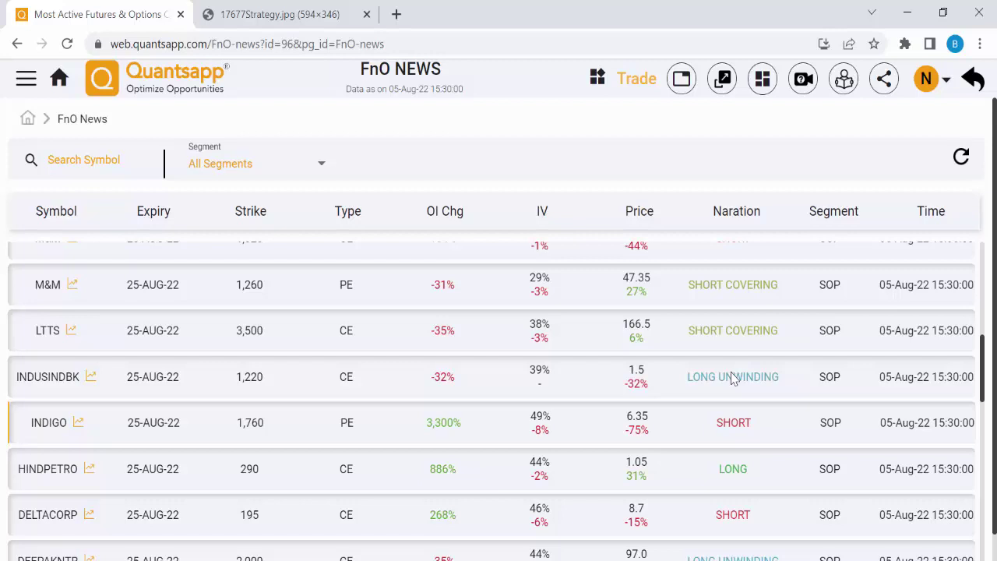
scroll(733, 379, up, 2)
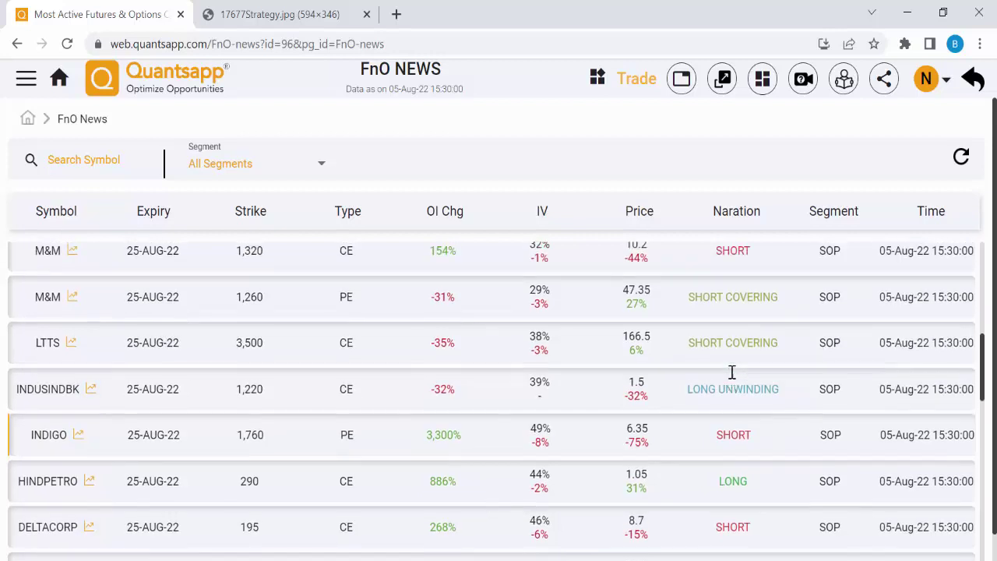
key(alt+Tab)
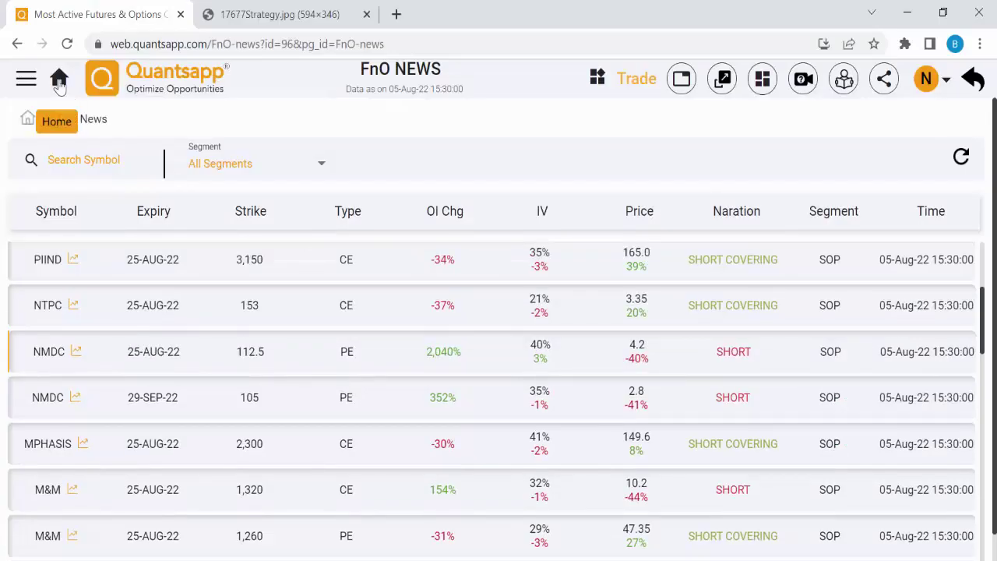
Step: From Quantsapp Home, open Built-Up > Scrip > Cycle and select the 60-day look-back value
click(26, 116)
scroll(397, 335, down, 3)
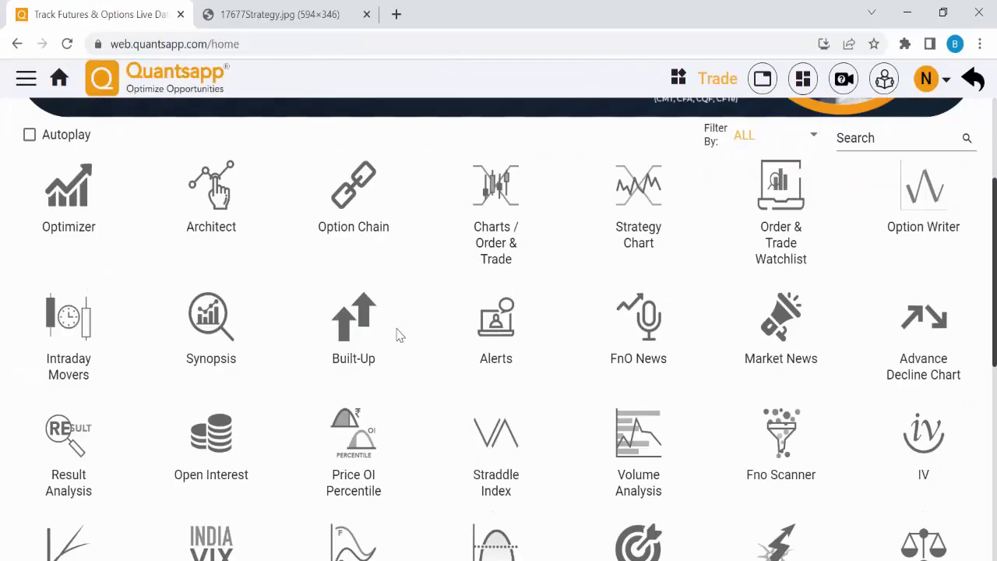
scroll(398, 335, down, 1)
click(346, 308)
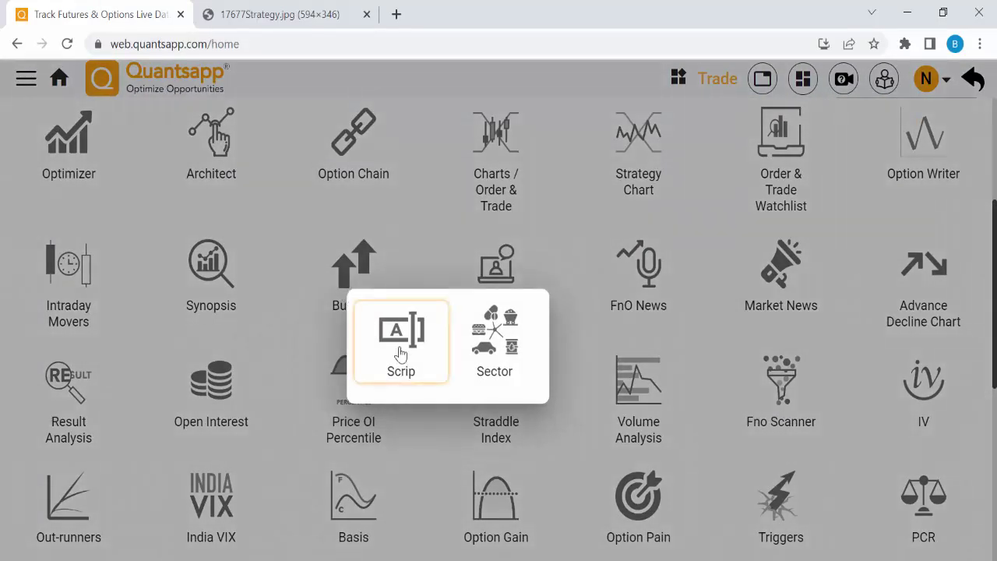
click(399, 354)
click(407, 449)
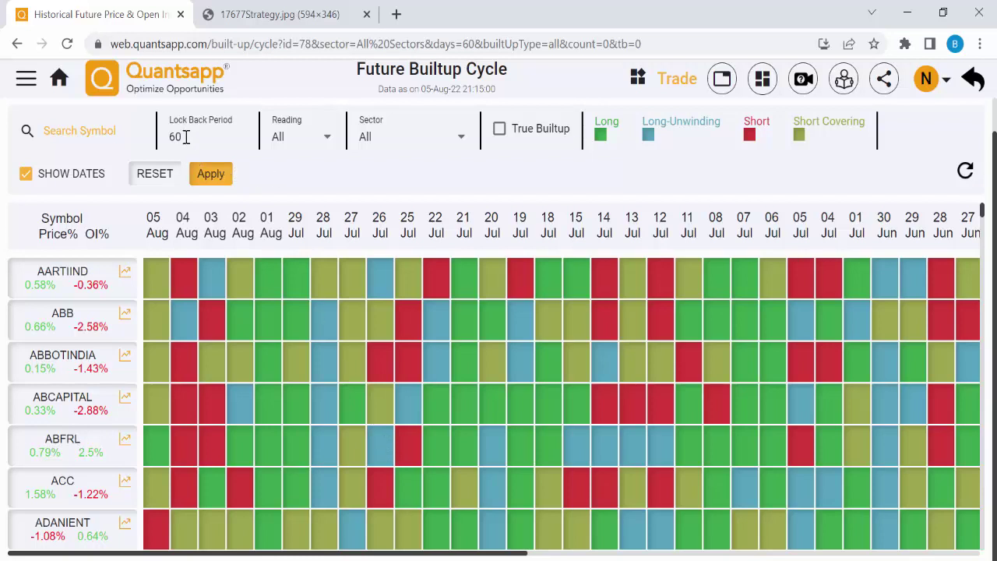
drag(186, 137, 163, 140)
Step: Set the look-back to 10 with the L - LU reading, select Count, and apply the filters
text(1)
click(301, 148)
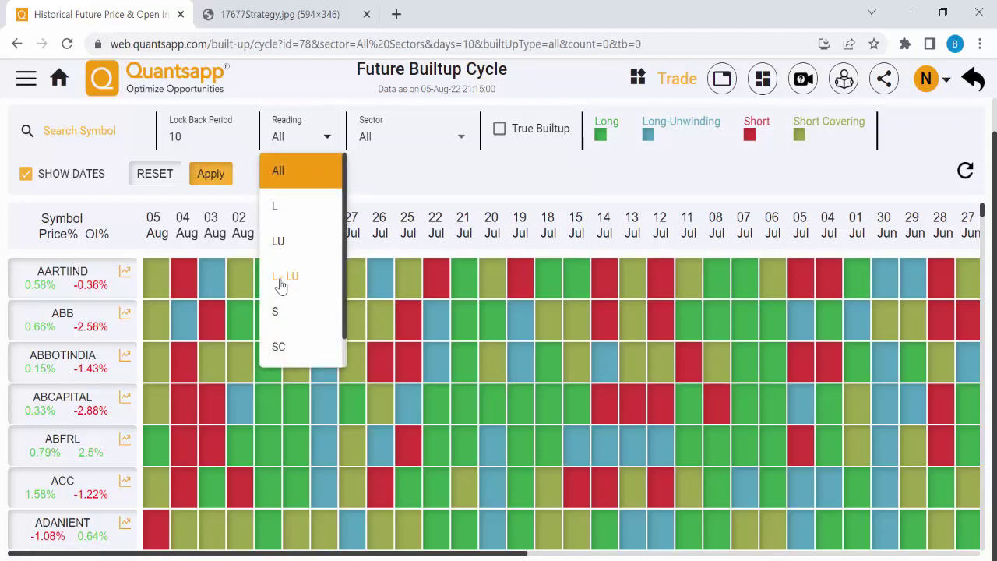
click(282, 285)
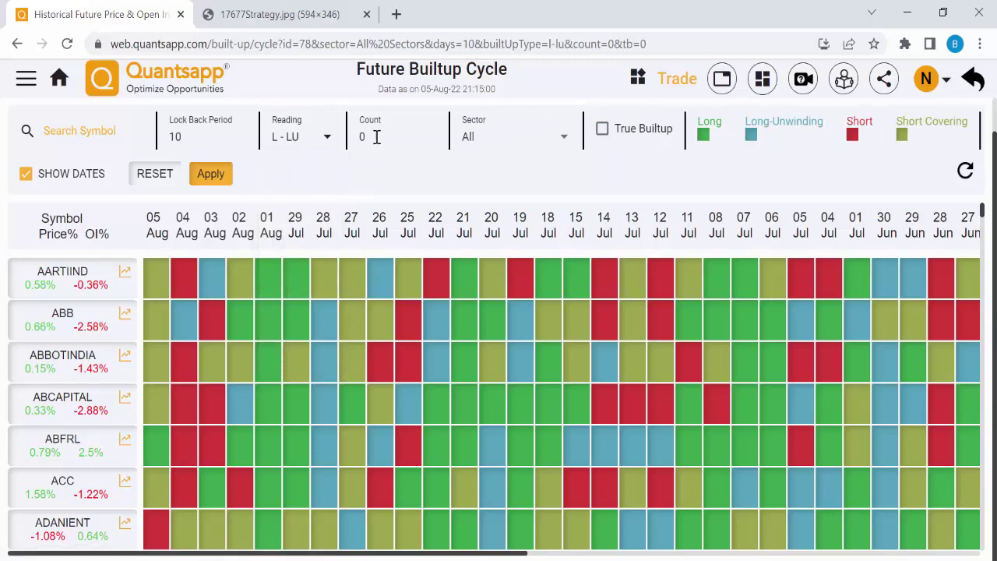
drag(377, 137, 360, 148)
click(206, 174)
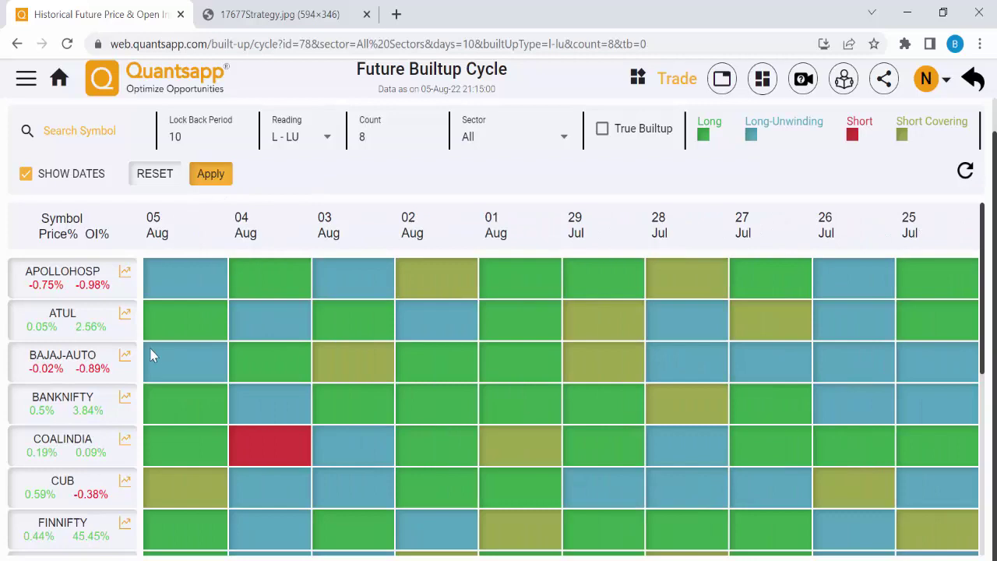
Step: Scroll through the L - LU grid, then switch the Reading to S - SC
scroll(144, 304, down, 1)
scroll(148, 343, down, 5)
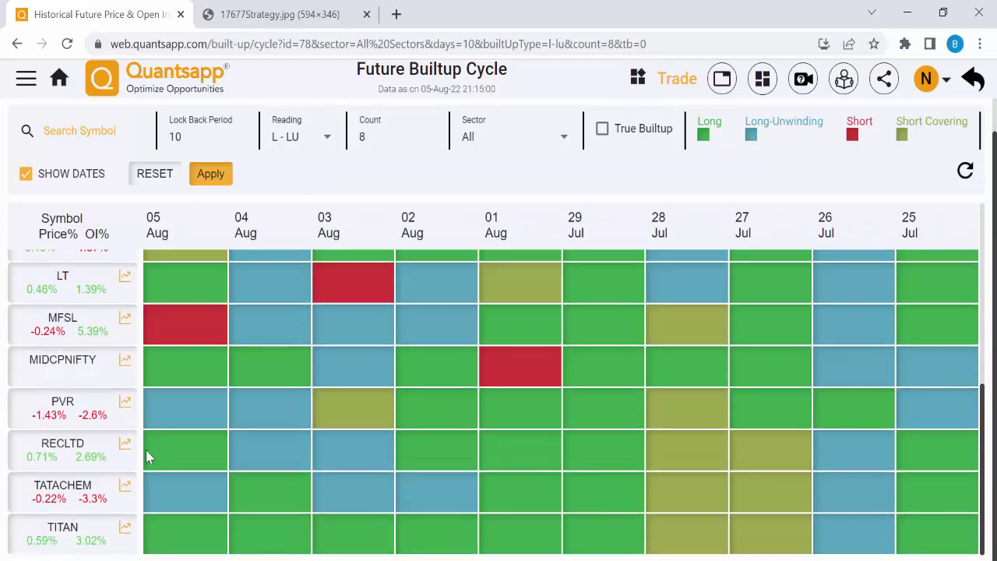
scroll(168, 390, up, 5)
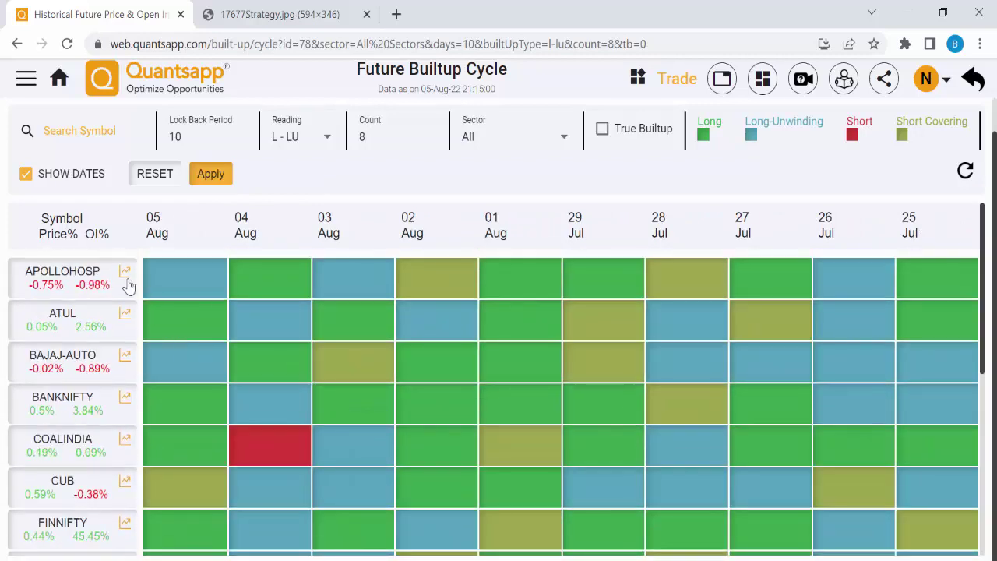
scroll(105, 480, down, 4)
scroll(105, 480, down, 1)
scroll(101, 485, up, 6)
click(326, 137)
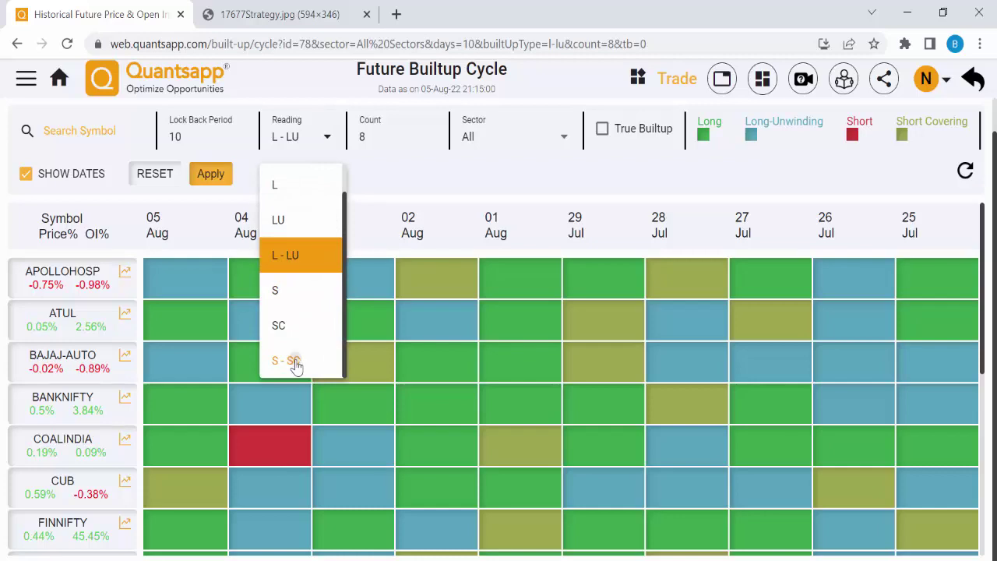
click(296, 361)
Step: Apply the S - SC reading, scroll through the resulting grid, then return to Paint
click(210, 174)
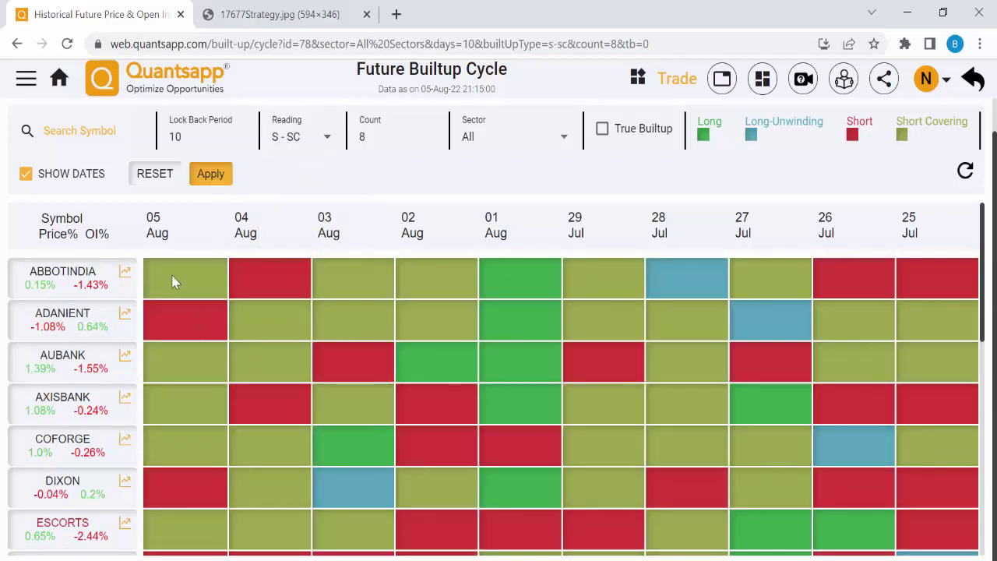
scroll(174, 282, down, 7)
scroll(180, 467, up, 3)
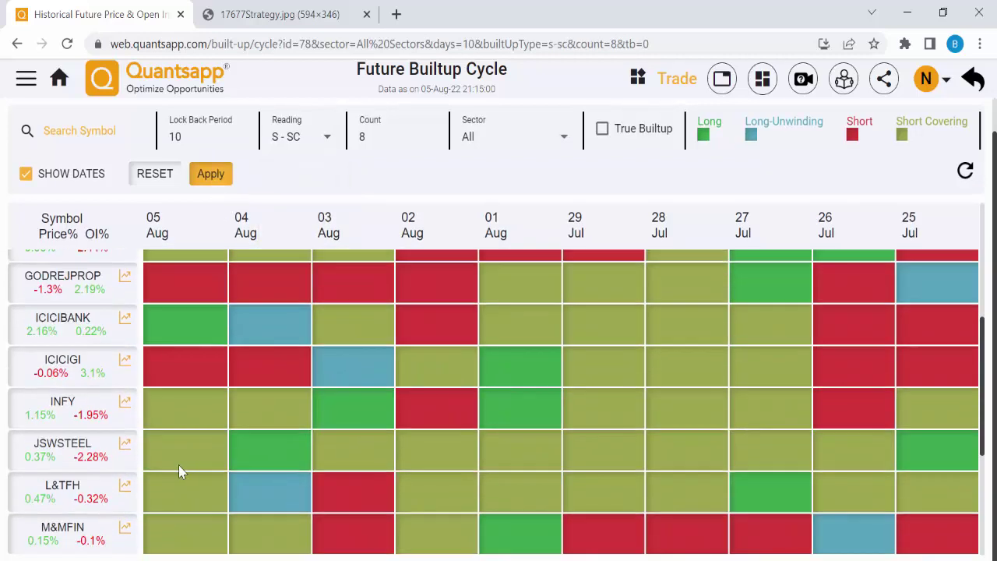
scroll(179, 467, down, 3)
scroll(187, 424, up, 3)
scroll(206, 404, down, 3)
scroll(109, 382, up, 4)
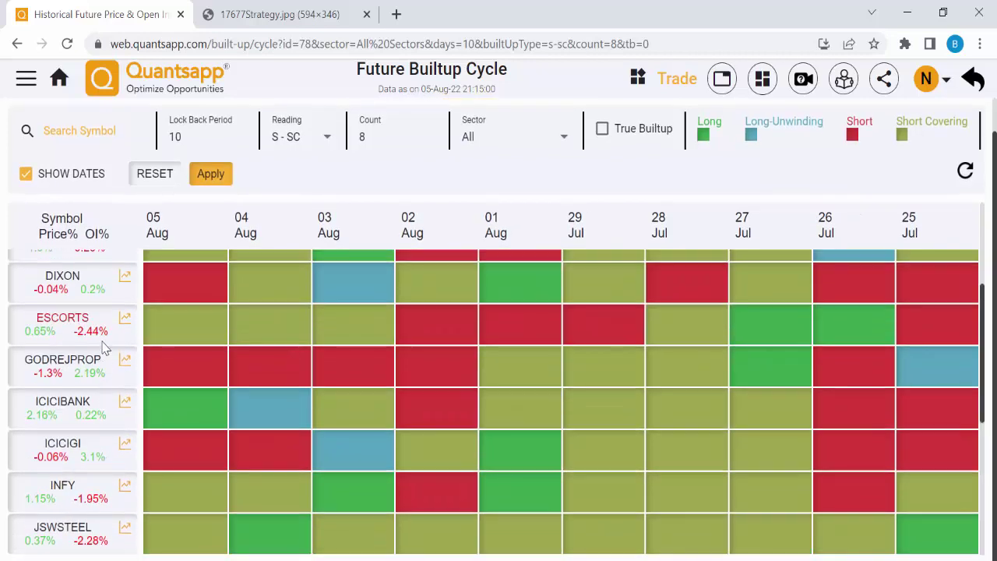
scroll(105, 348, up, 3)
scroll(98, 314, down, 5)
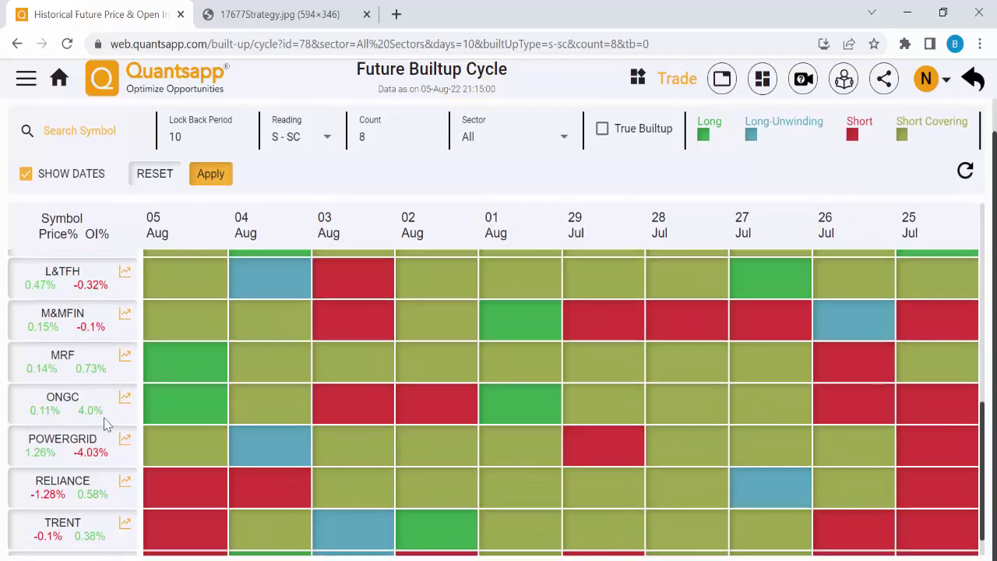
scroll(107, 424, down, 2)
scroll(108, 426, up, 3)
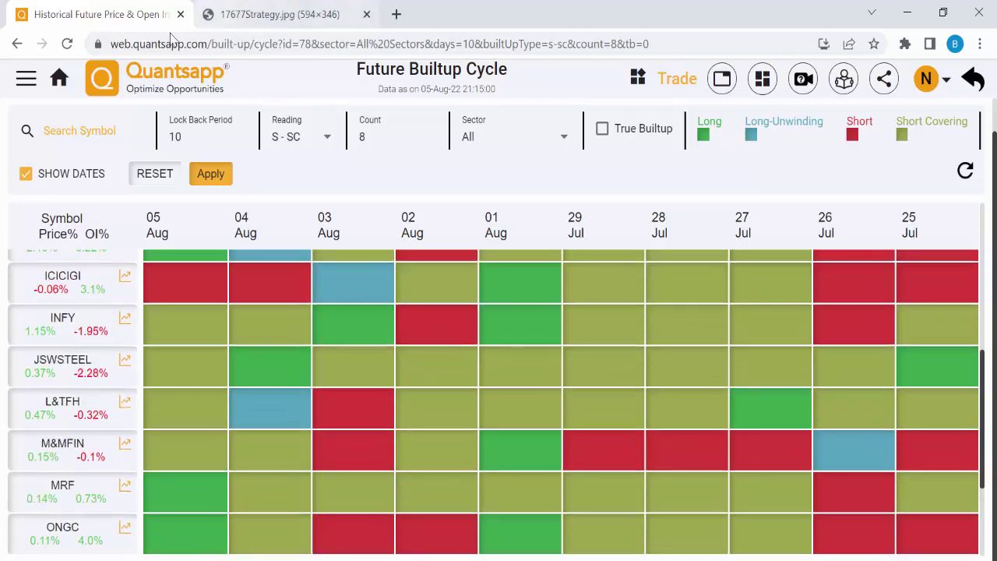
scroll(248, 366, up, 2)
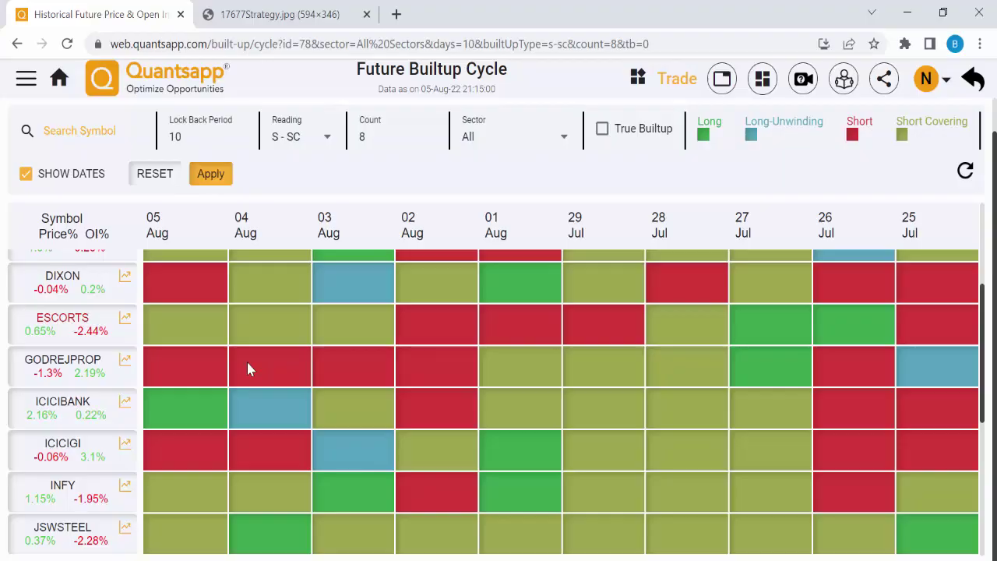
key(alt+Tab)
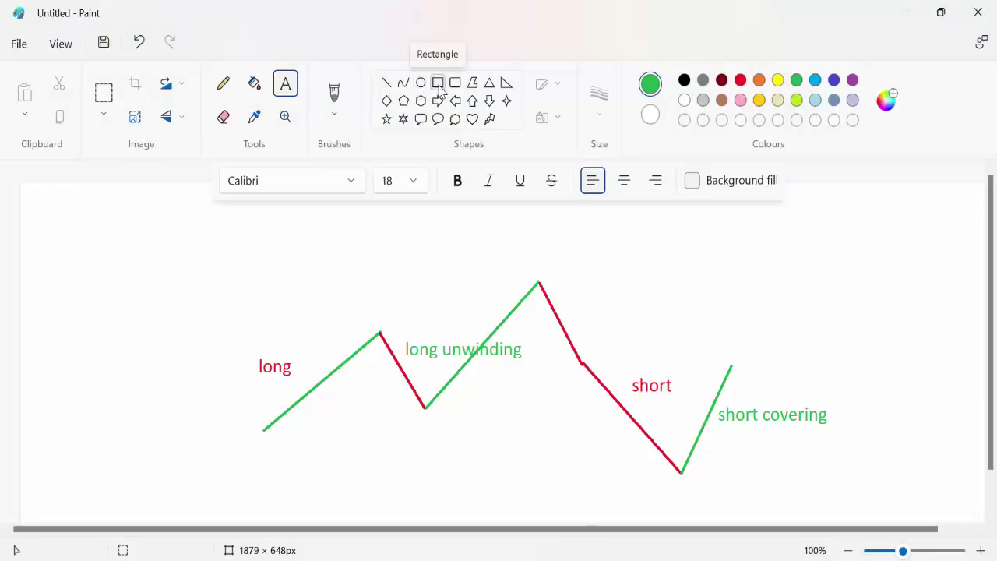
Step: Clear the old zigzag diagram from the Paint canvas
click(103, 92)
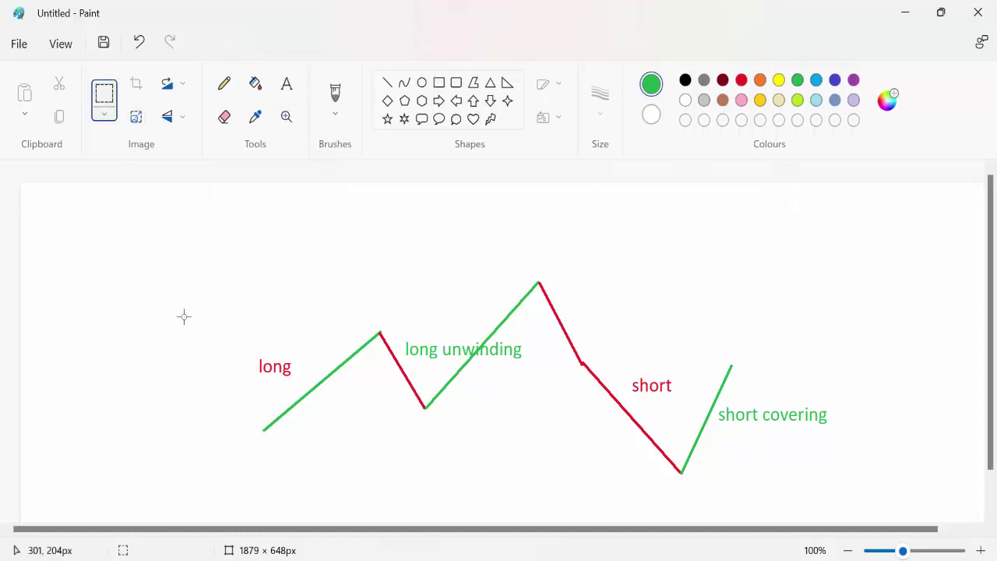
mouse_move(134, 220)
mouse_down()
mouse_move(510, 514)
mouse_move(884, 522)
mouse_move(878, 508)
mouse_up()
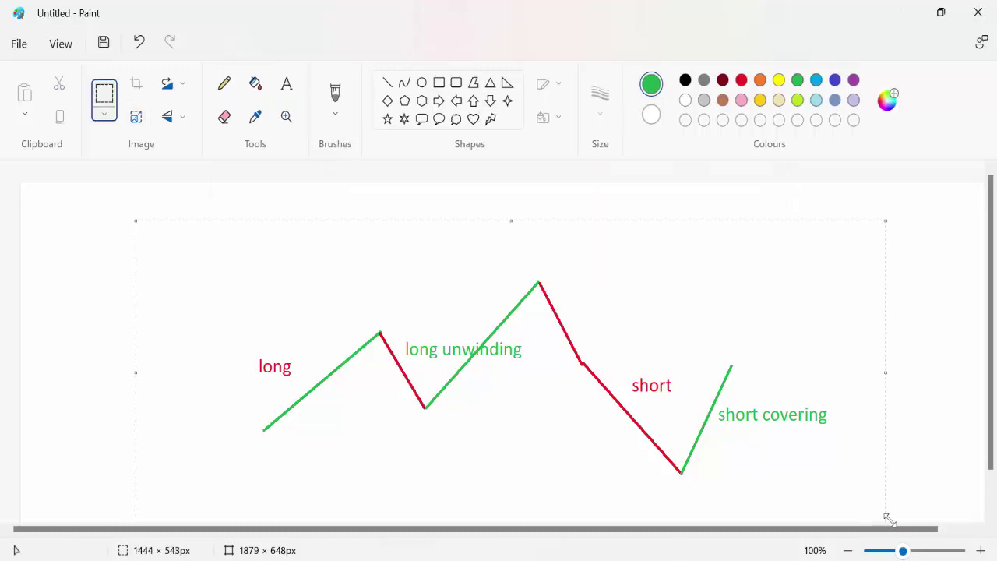
key(Delete)
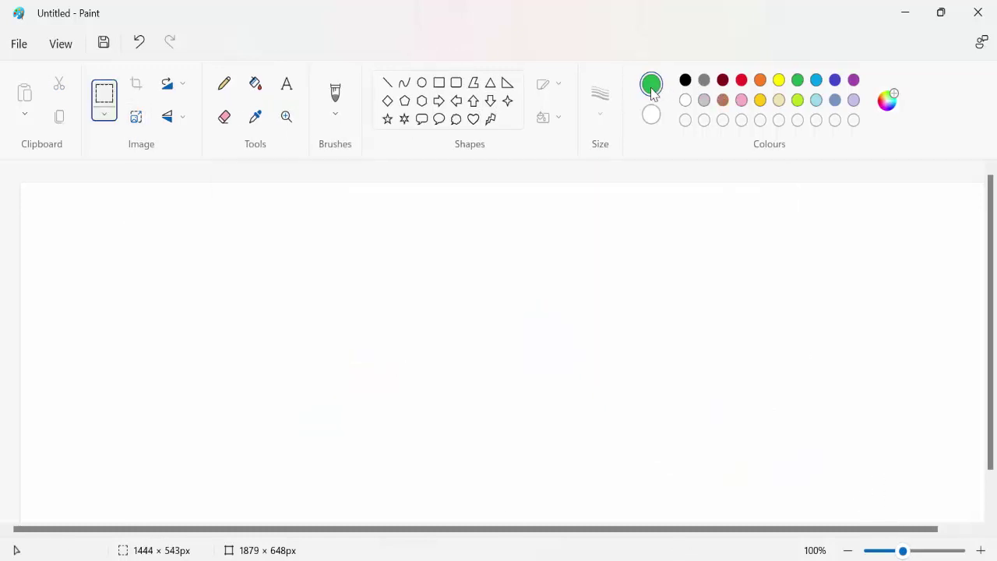
Step: Draw a green straight line rising to the right, then bring up Chrome's Call and Put chart
click(387, 82)
drag(214, 452, 317, 327)
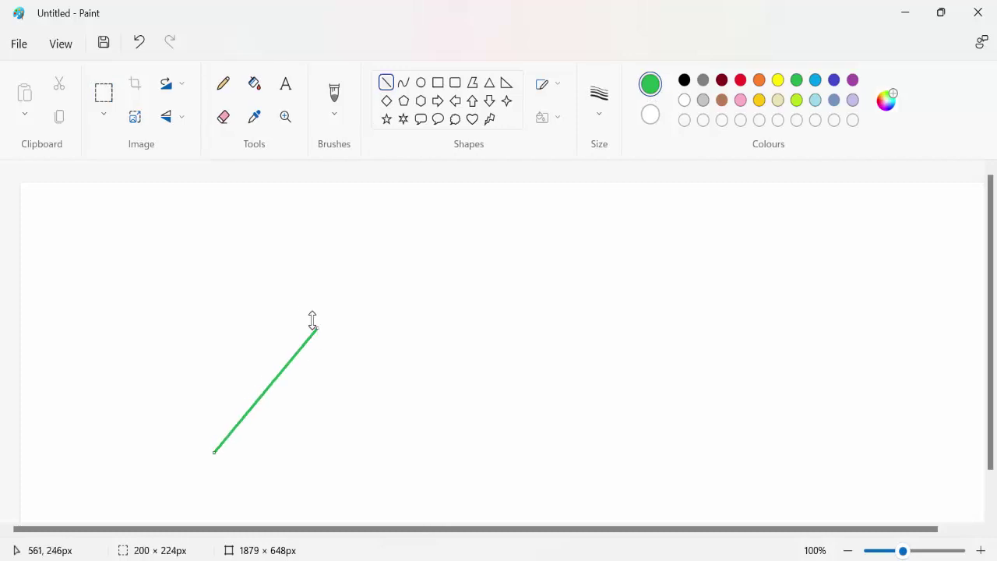
click(304, 321)
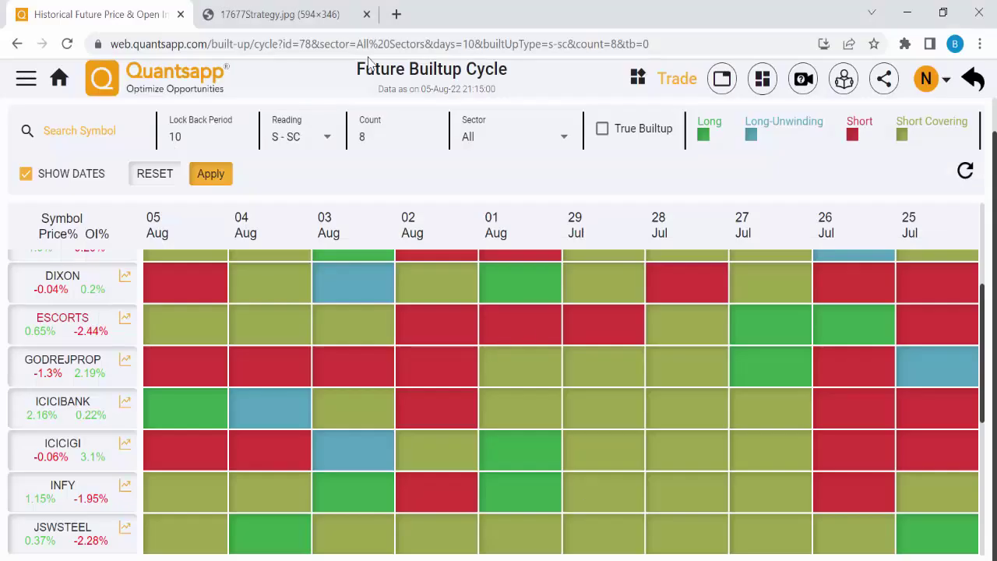
click(318, 12)
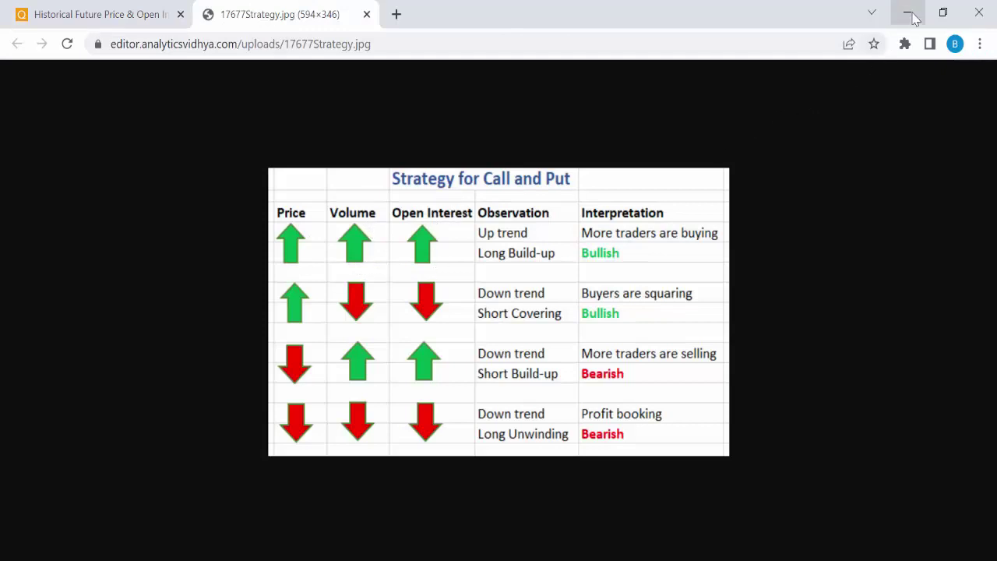
Step: Back in Paint, draw a red line falling right from the green line's top to form a peak
click(906, 16)
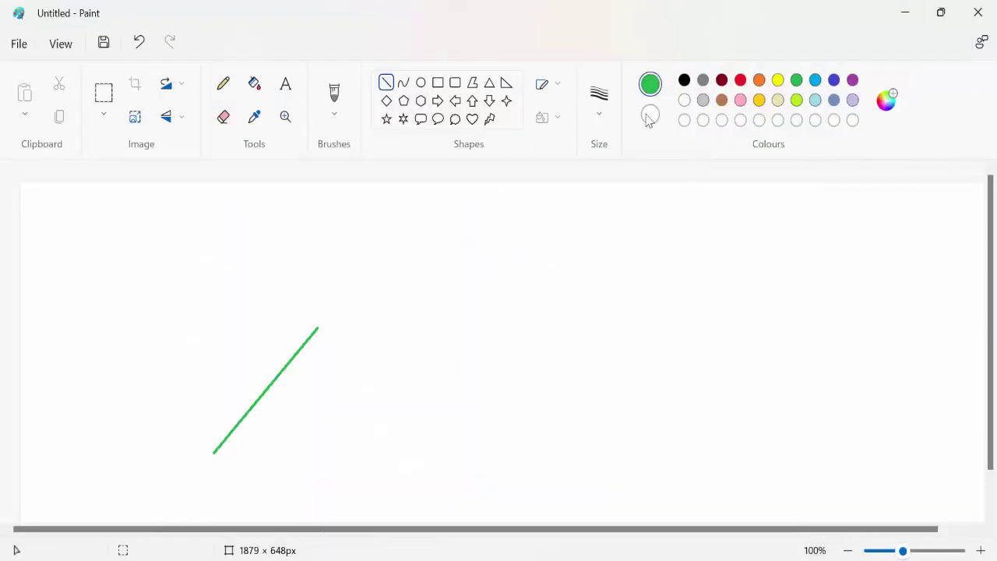
click(741, 80)
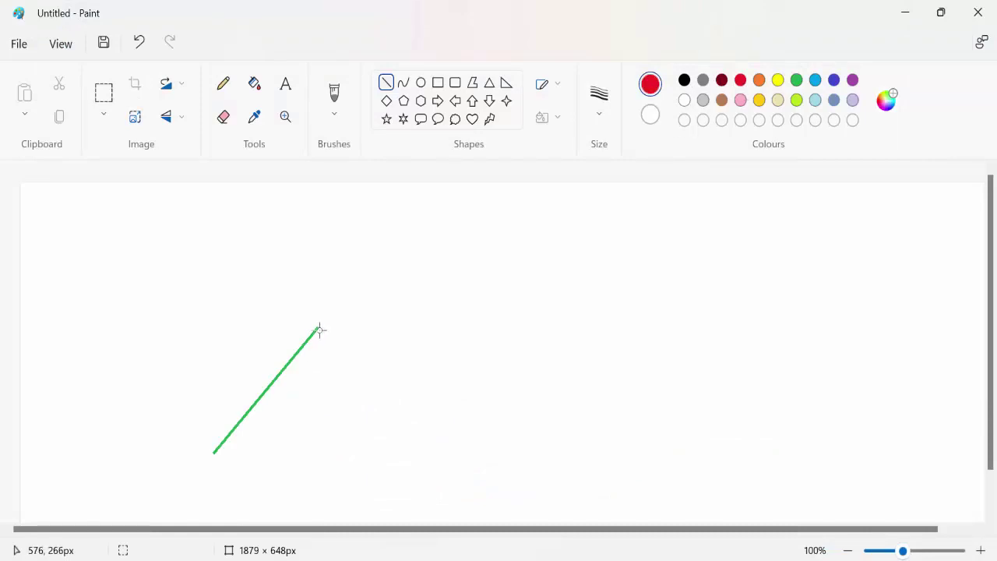
drag(318, 328, 367, 412)
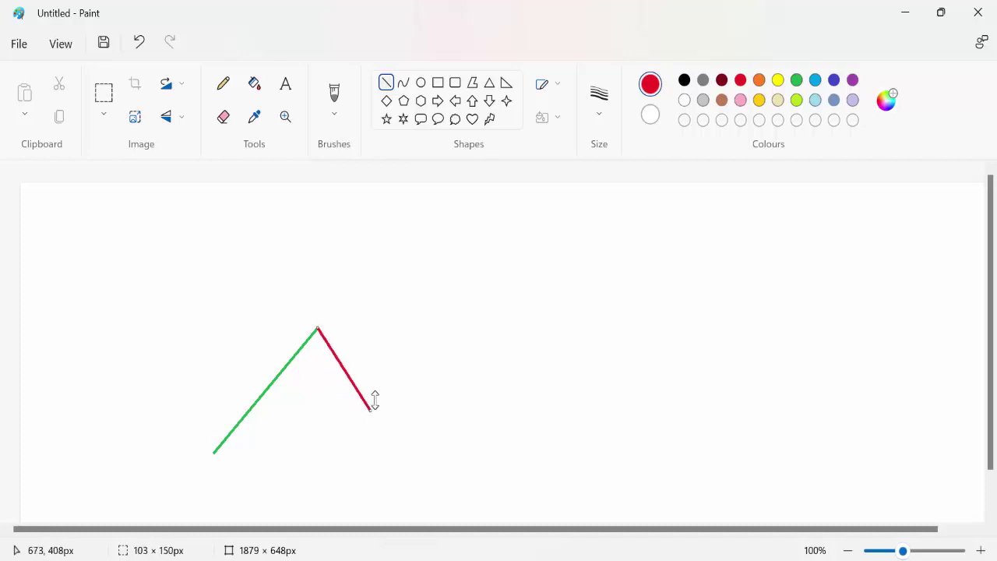
click(376, 372)
mouse_move(687, 560)
mouse_move(653, 560)
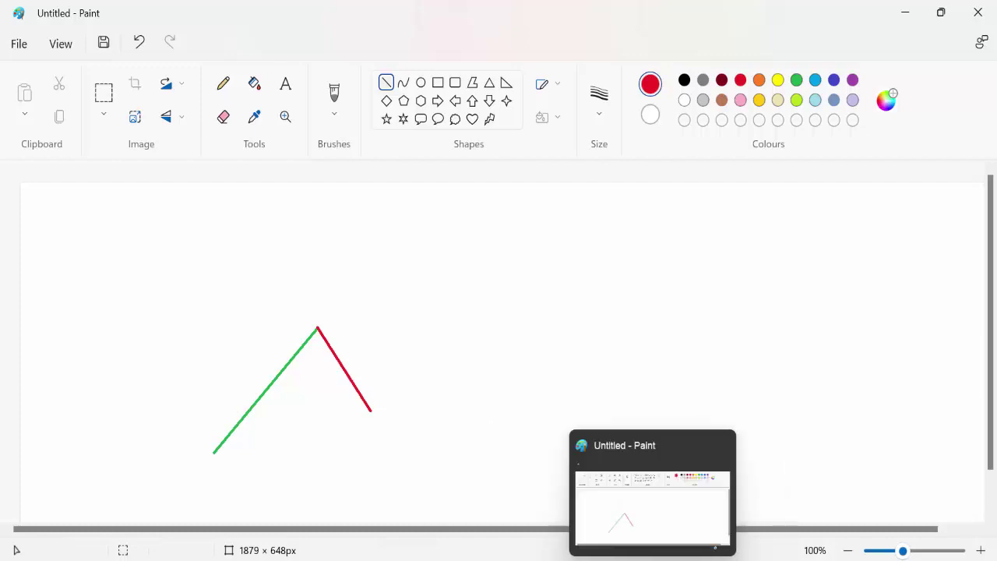
click(616, 560)
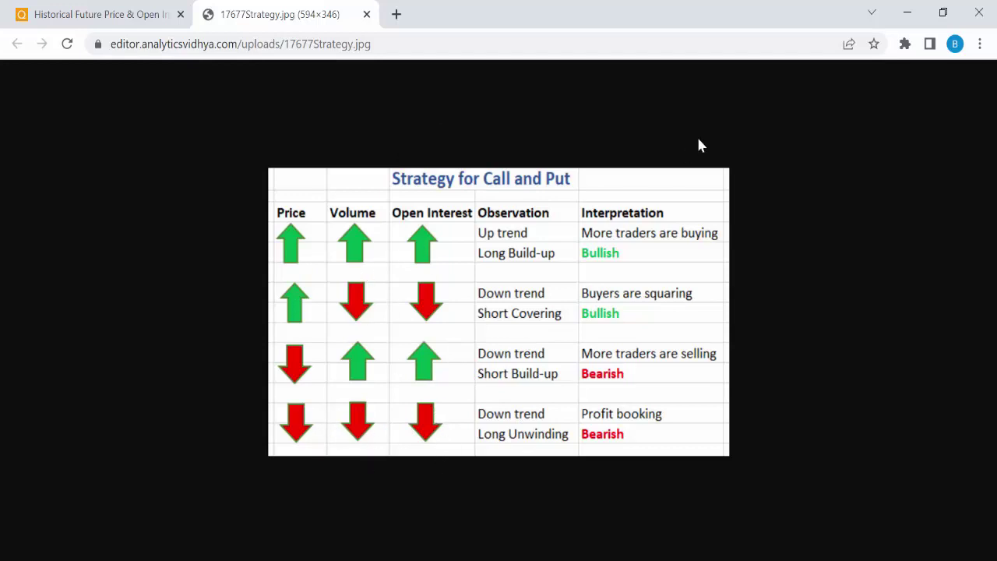
click(907, 21)
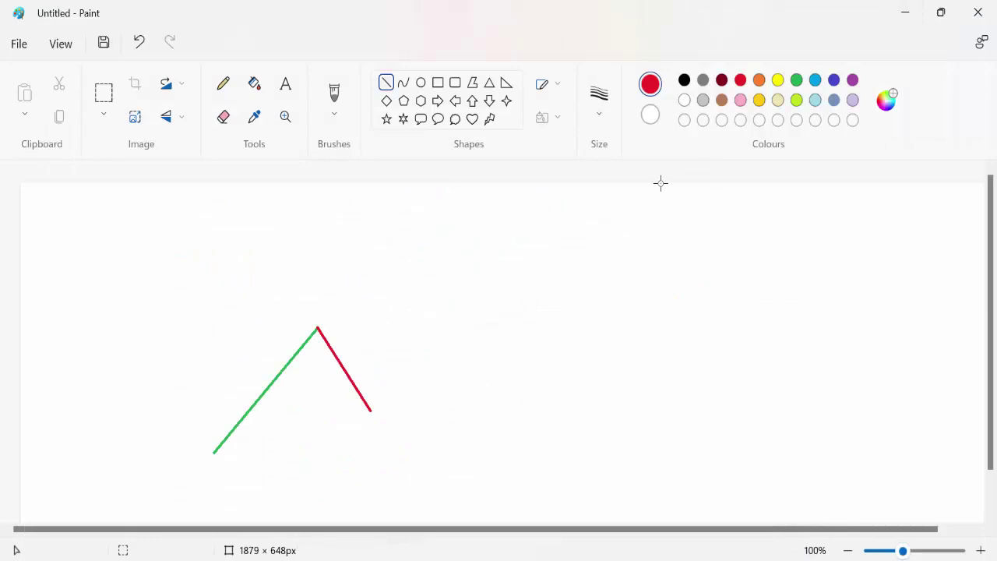
Step: Extend the zigzag with a green rise, a red fall, and another long green rise
click(794, 81)
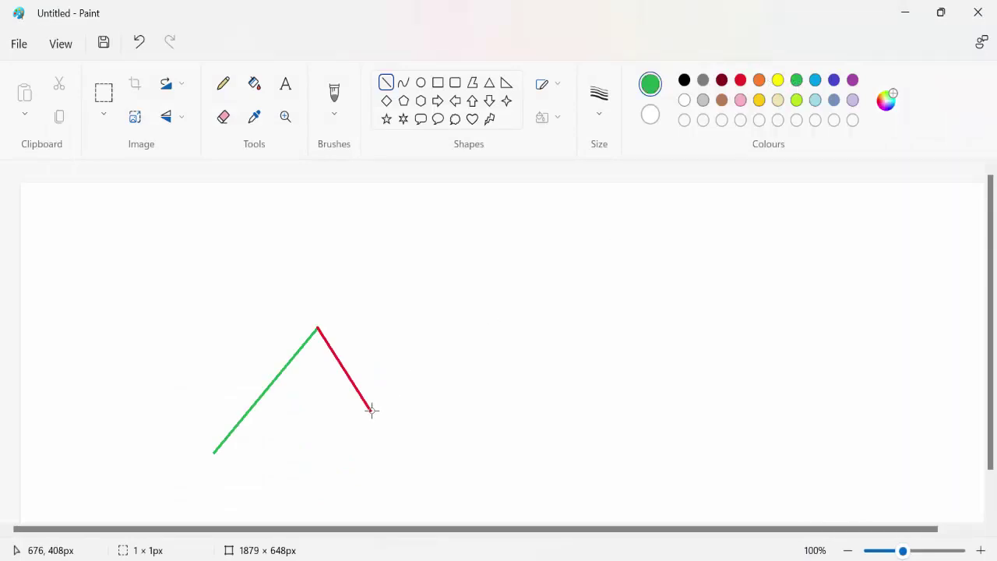
mouse_move(371, 410)
mouse_down()
mouse_move(459, 319)
mouse_move(474, 275)
mouse_up()
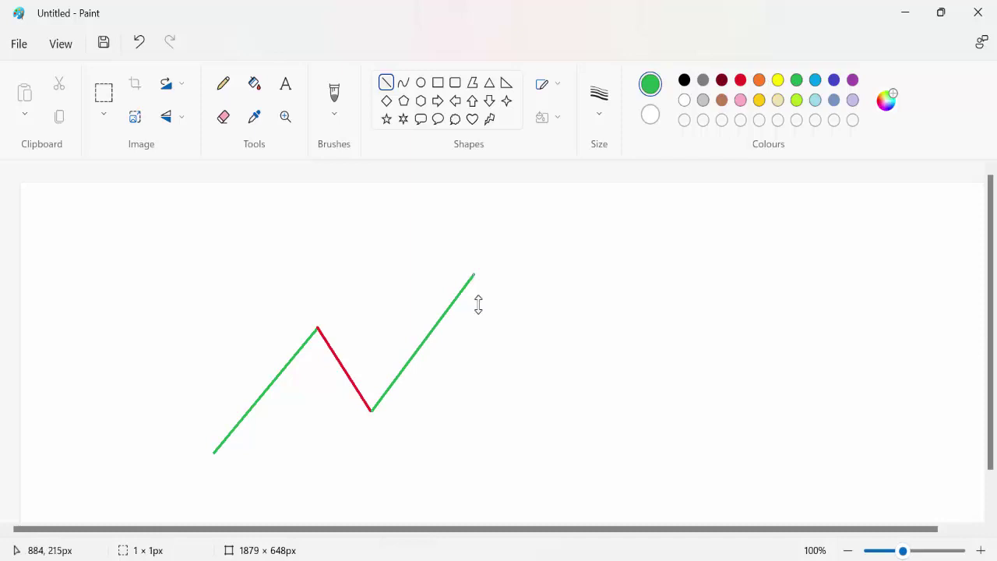
click(740, 81)
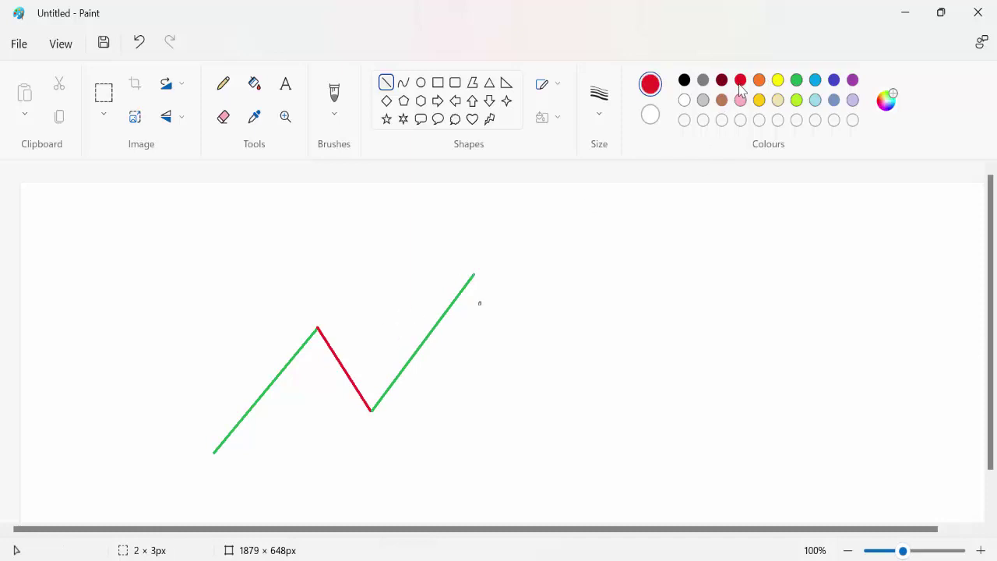
drag(474, 274, 511, 356)
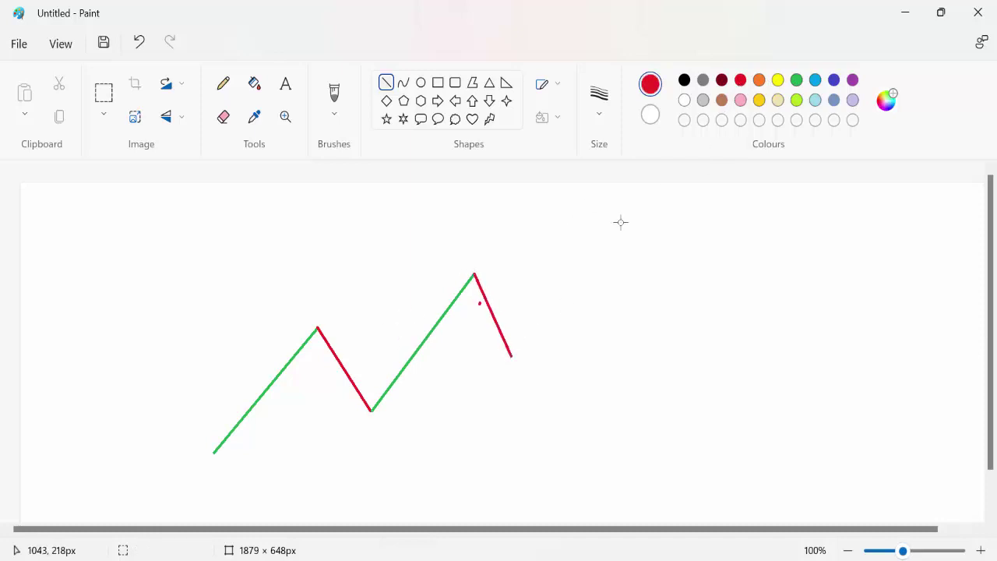
click(796, 81)
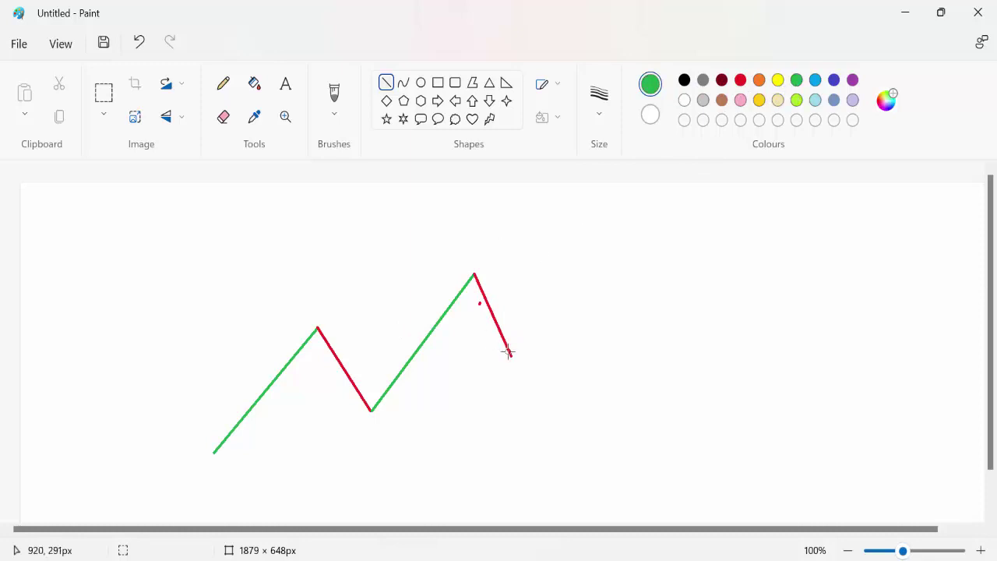
mouse_move(512, 355)
mouse_down()
mouse_move(597, 237)
mouse_move(619, 258)
mouse_move(614, 249)
mouse_move(739, 494)
mouse_move(691, 400)
mouse_move(708, 445)
mouse_move(715, 426)
mouse_up()
click(740, 80)
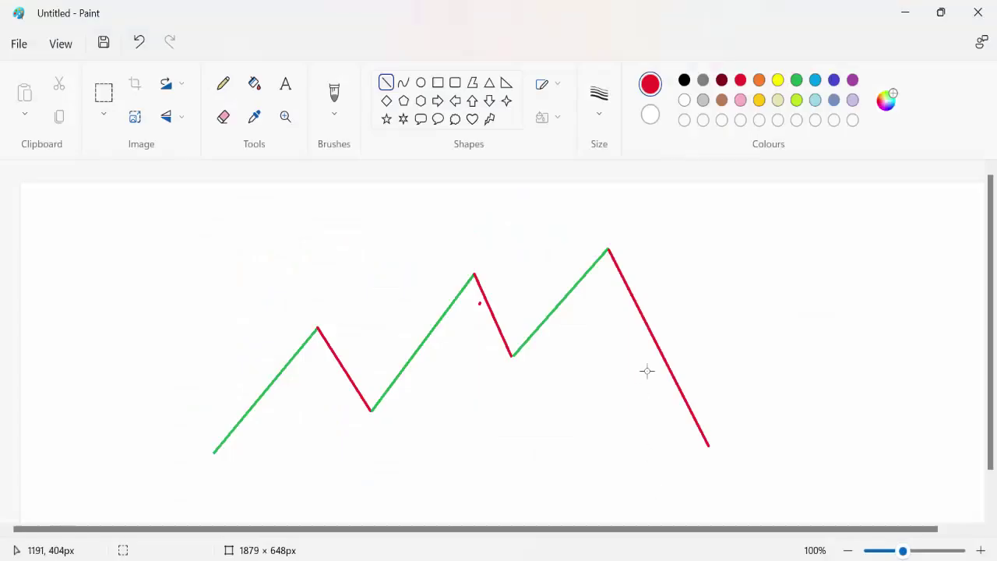
Step: Add a final green rise and a closing red fall down-right, then return to the strategy table
click(796, 80)
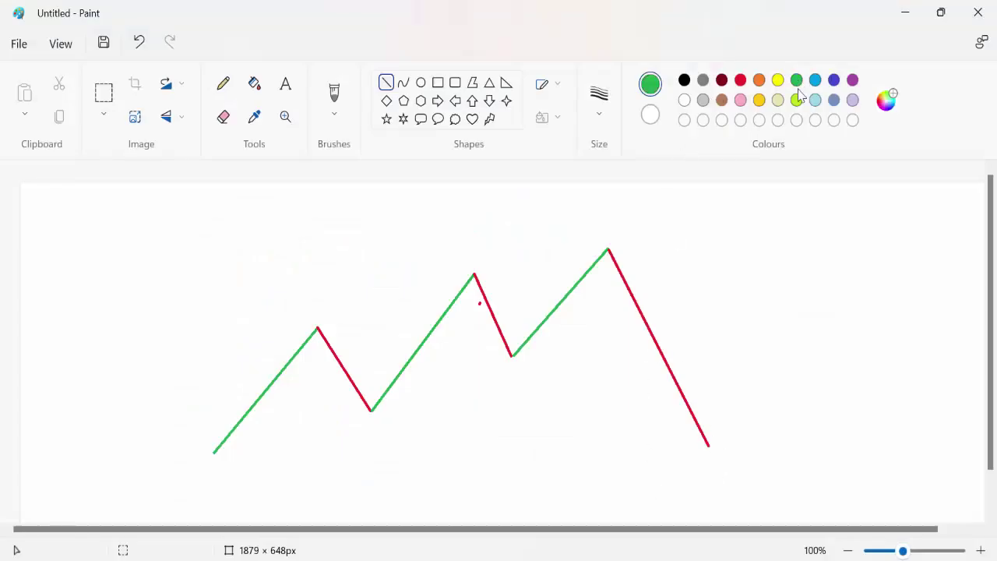
drag(708, 445, 766, 340)
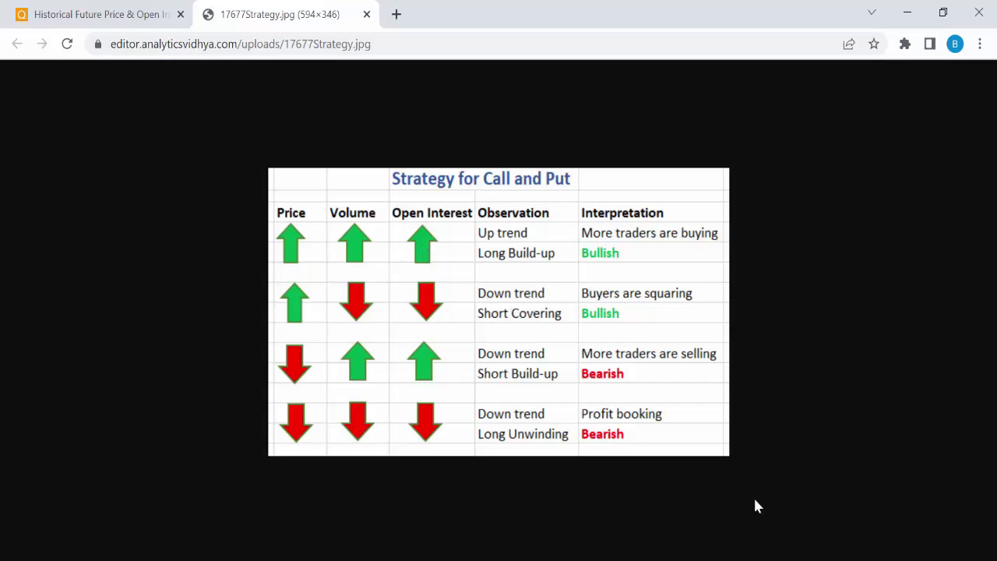
key(alt+Tab)
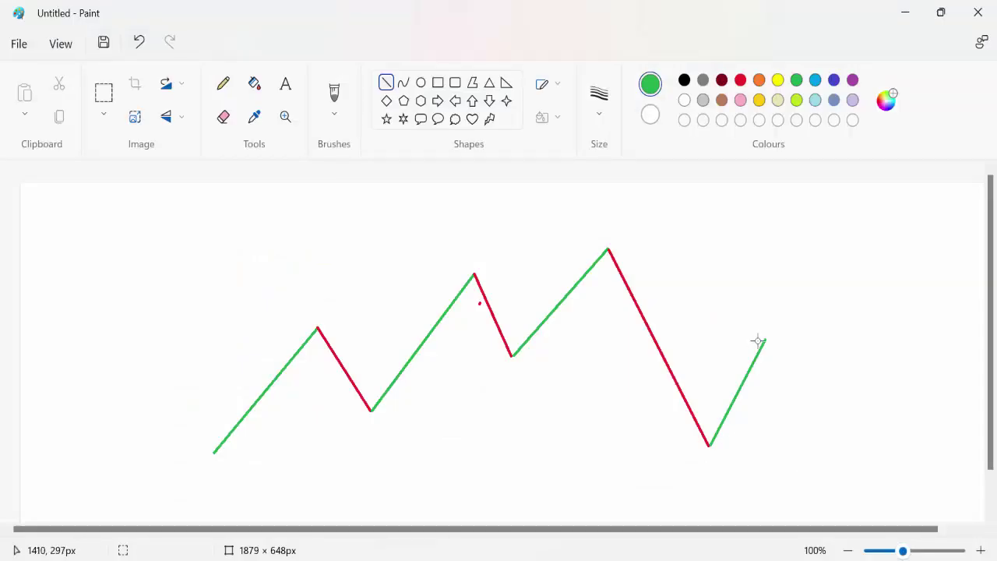
click(740, 79)
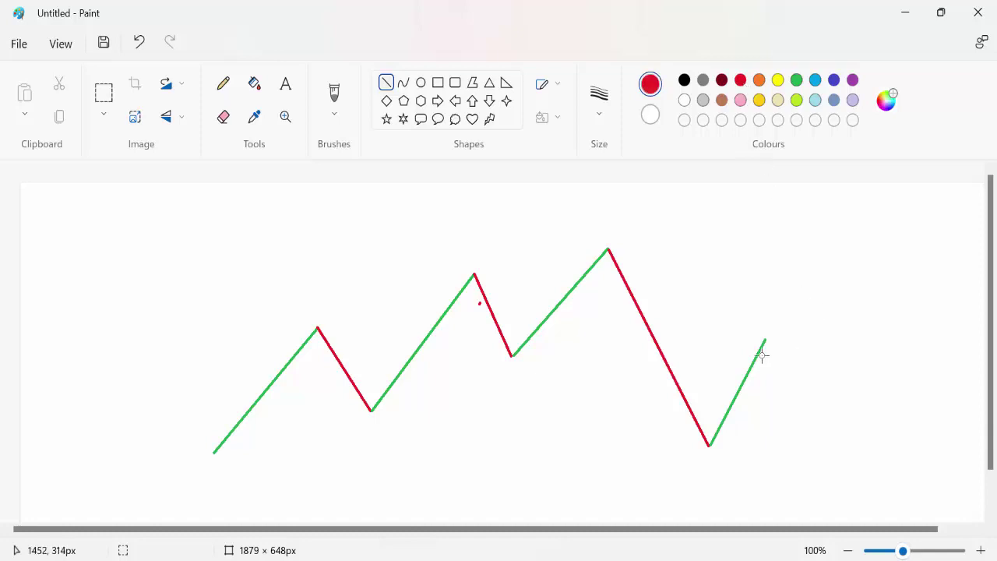
drag(766, 339, 881, 500)
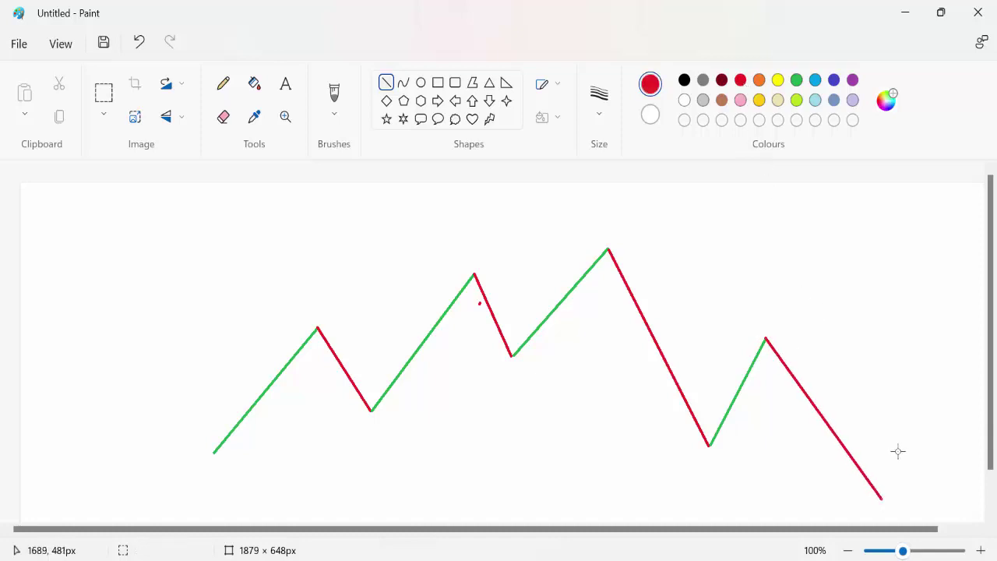
key(alt+Tab)
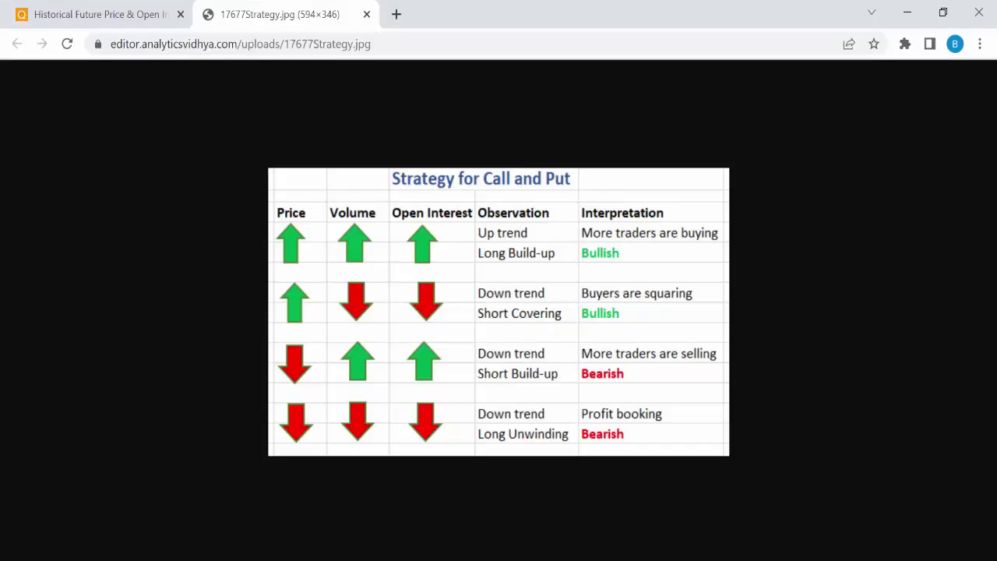
Step: In Quantsapp, open Built-Up > Scrip and switch to the Future Builtup Cycle view
click(156, 15)
scroll(117, 156, up, 1)
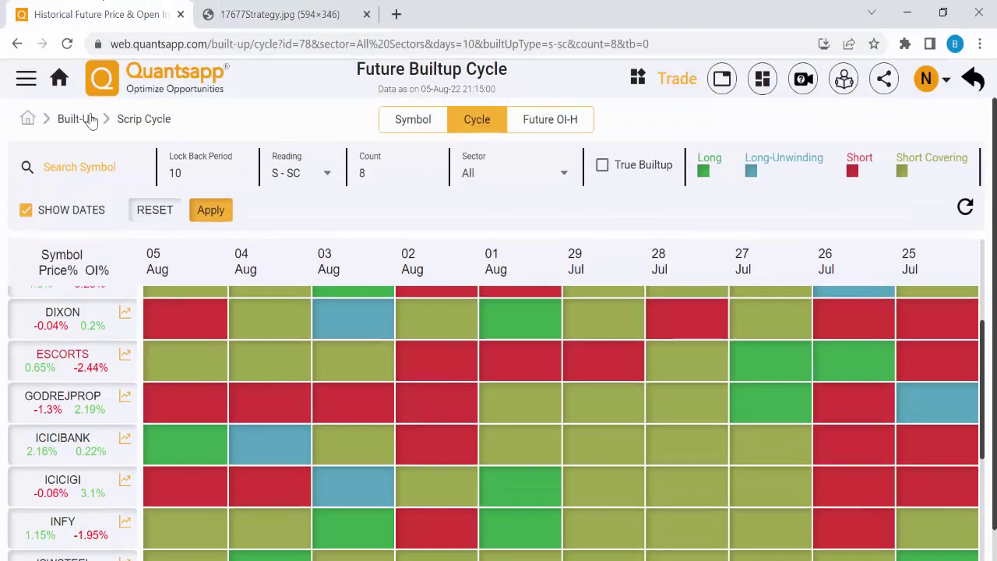
click(75, 122)
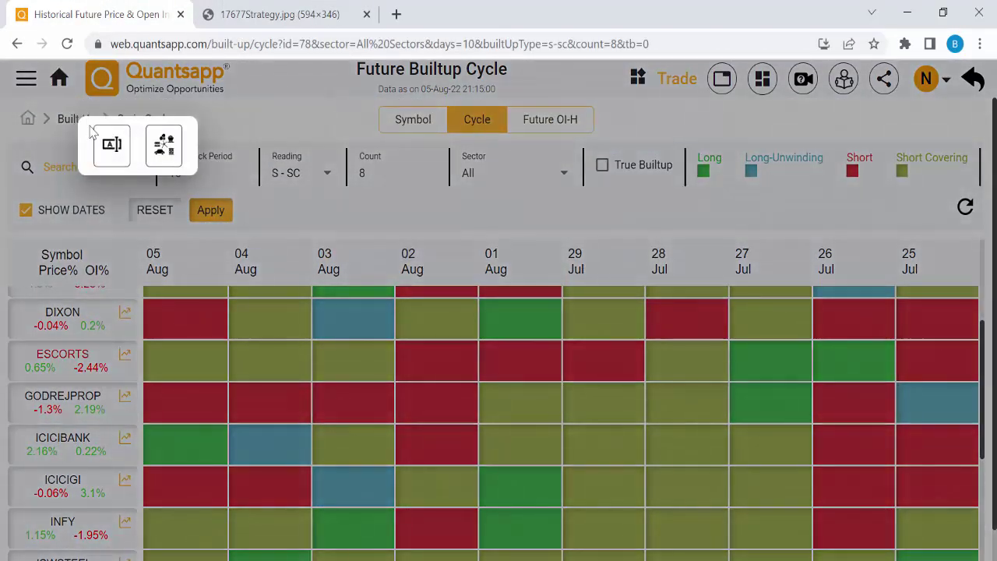
click(112, 150)
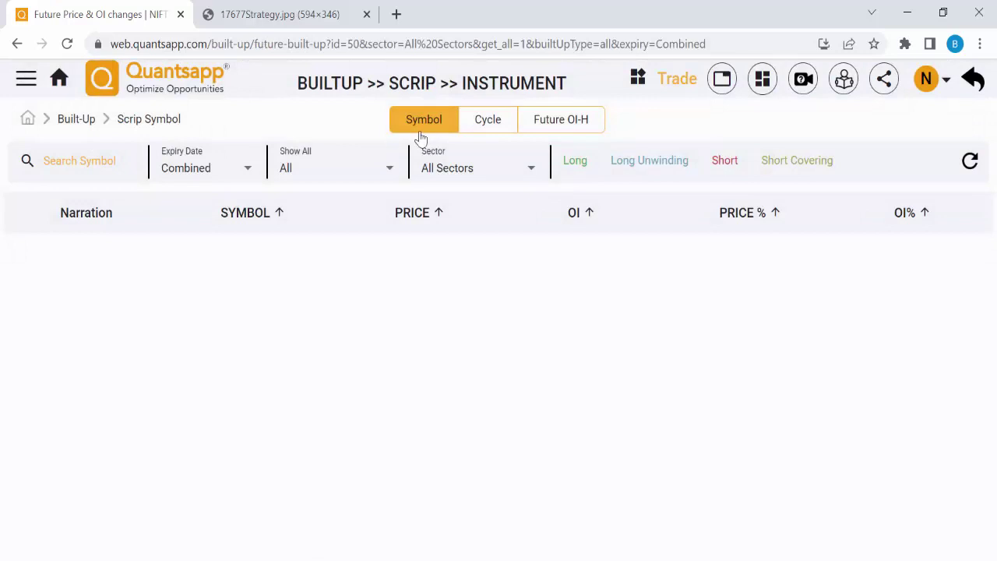
click(478, 123)
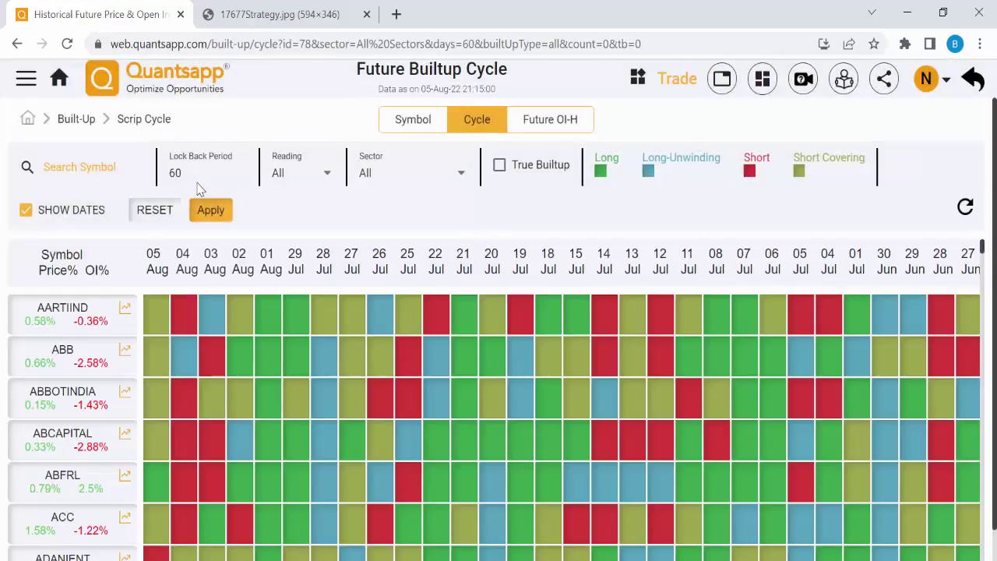
Step: Filter the cycle grid to a 10-day look-back, sector All, L - LU reading and Count 8
double_click(183, 171)
text(1)
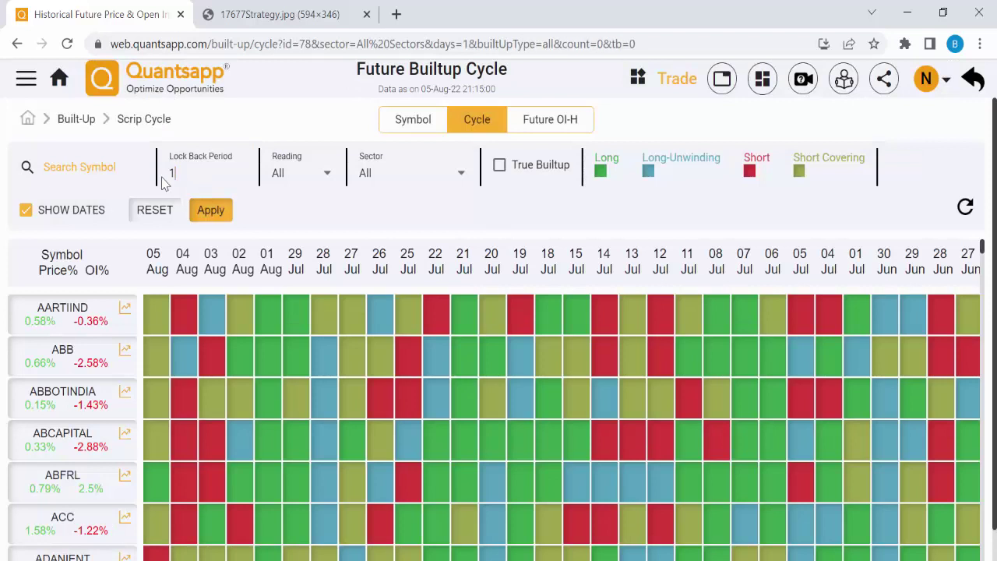
text(0)
click(389, 174)
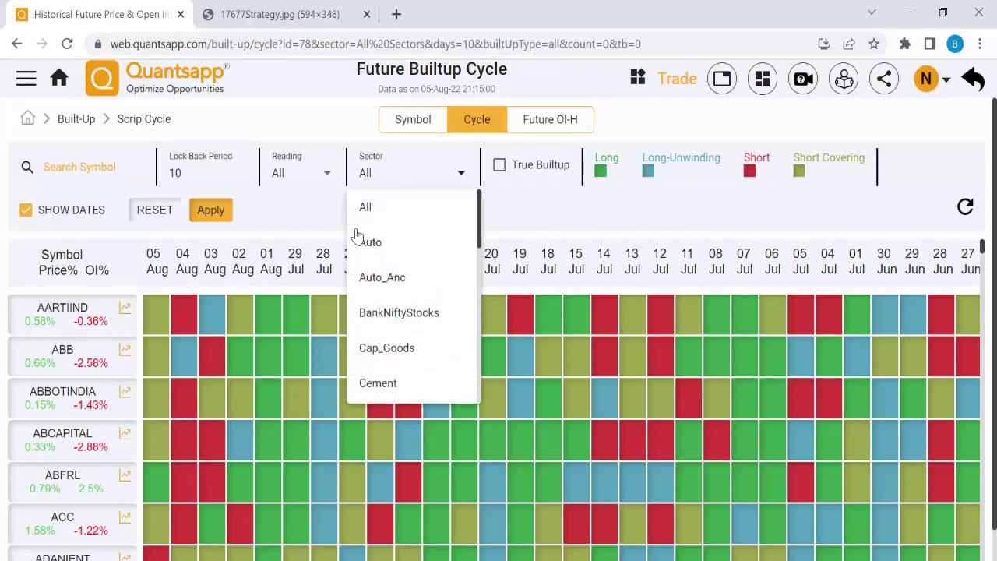
click(355, 209)
click(309, 178)
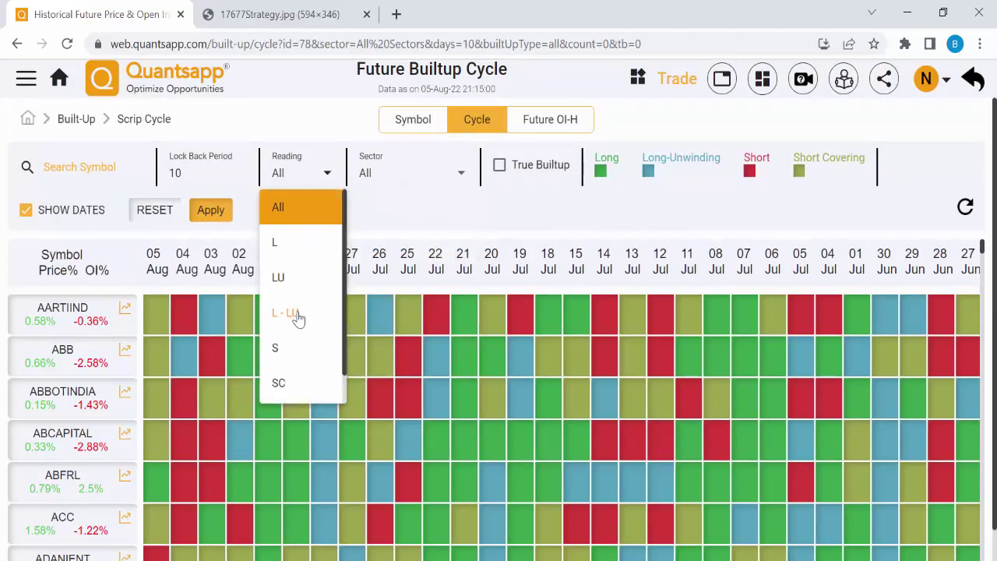
click(298, 314)
double_click(363, 174)
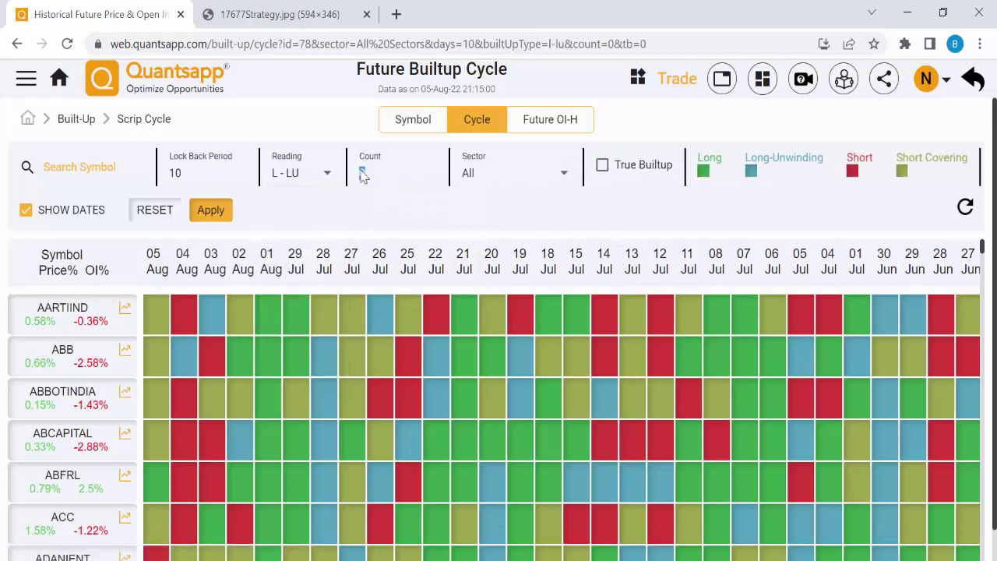
text(8)
click(214, 210)
Step: Scroll through the filtered L - LU cycle grid to review the results
scroll(370, 335, down, 10)
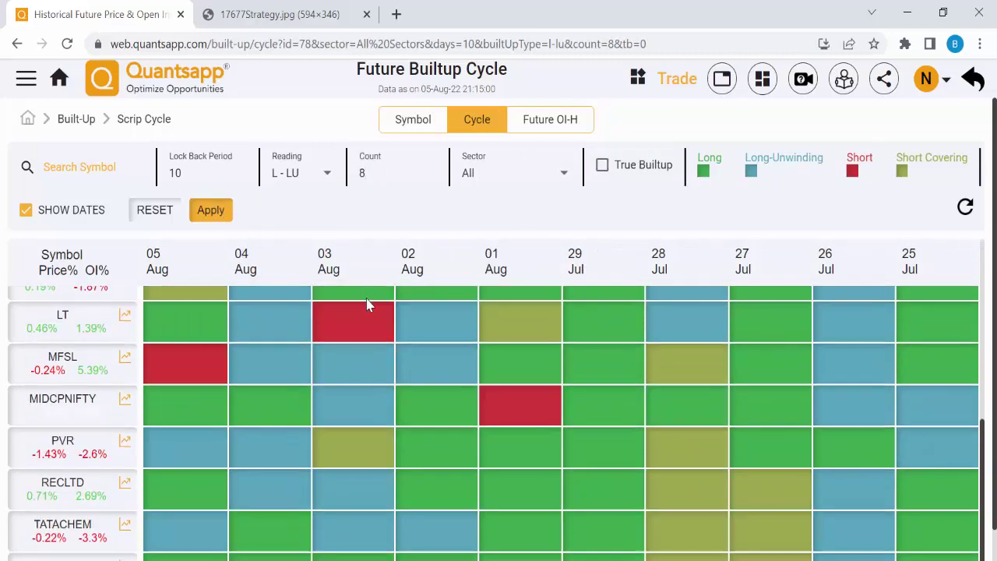
scroll(367, 370, up, 5)
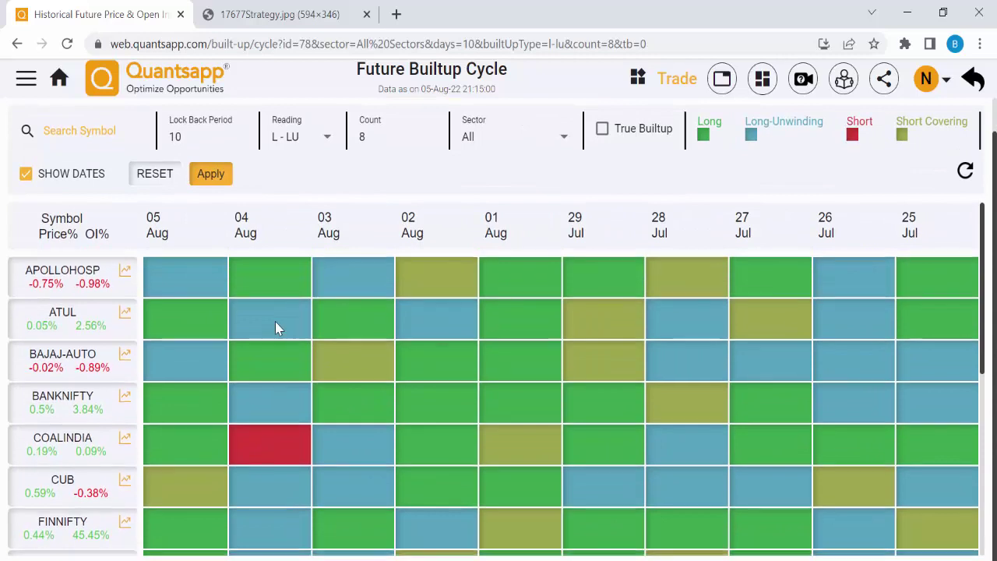
scroll(330, 340, down, 3)
scroll(326, 327, up, 3)
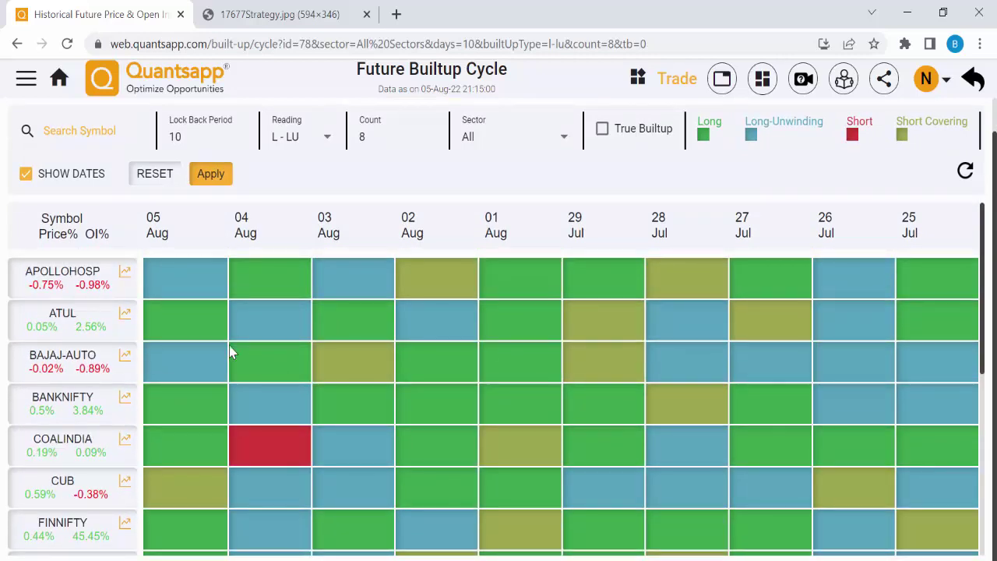
scroll(231, 352, down, 2)
scroll(231, 352, down, 1)
scroll(230, 352, down, 2)
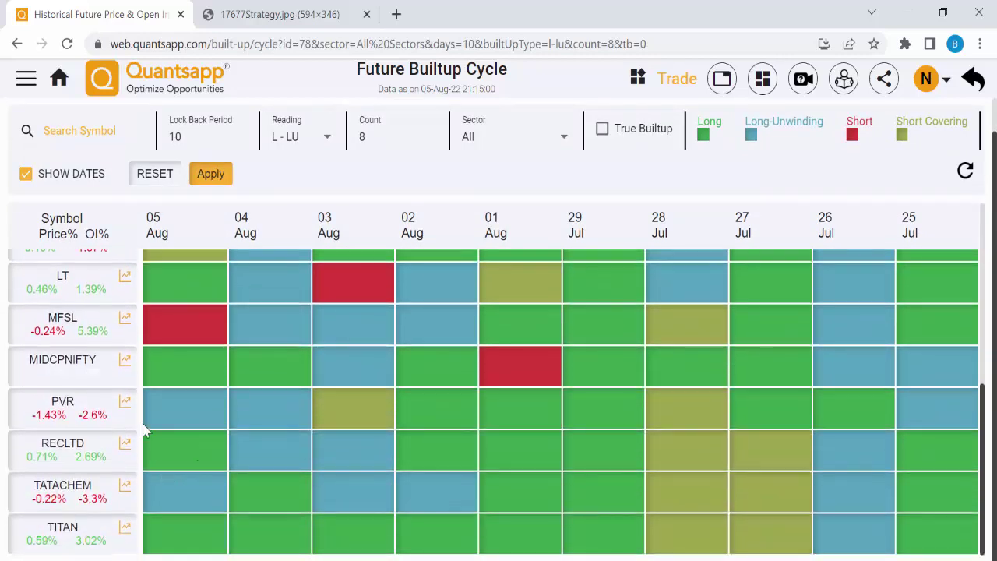
scroll(151, 460, up, 4)
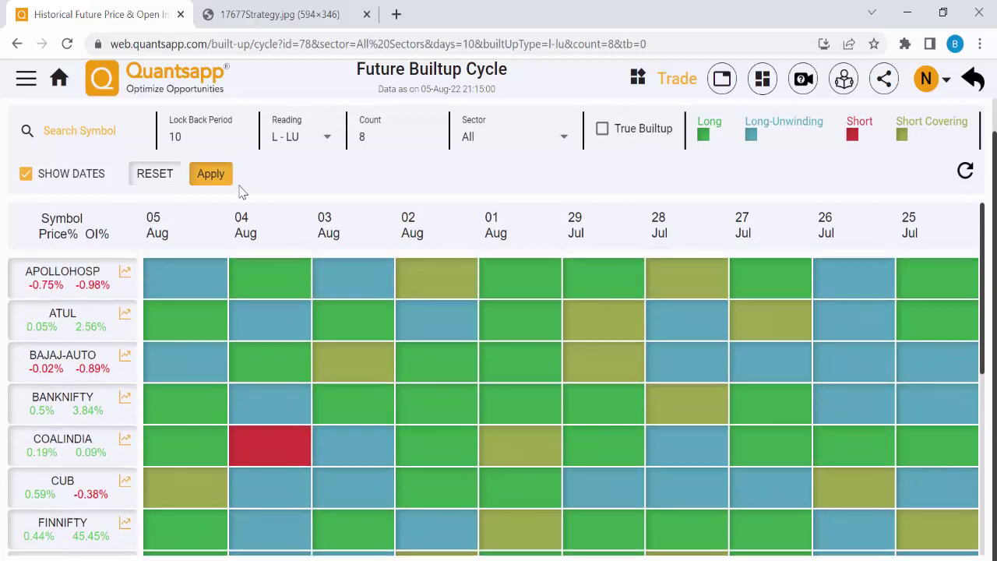
click(327, 138)
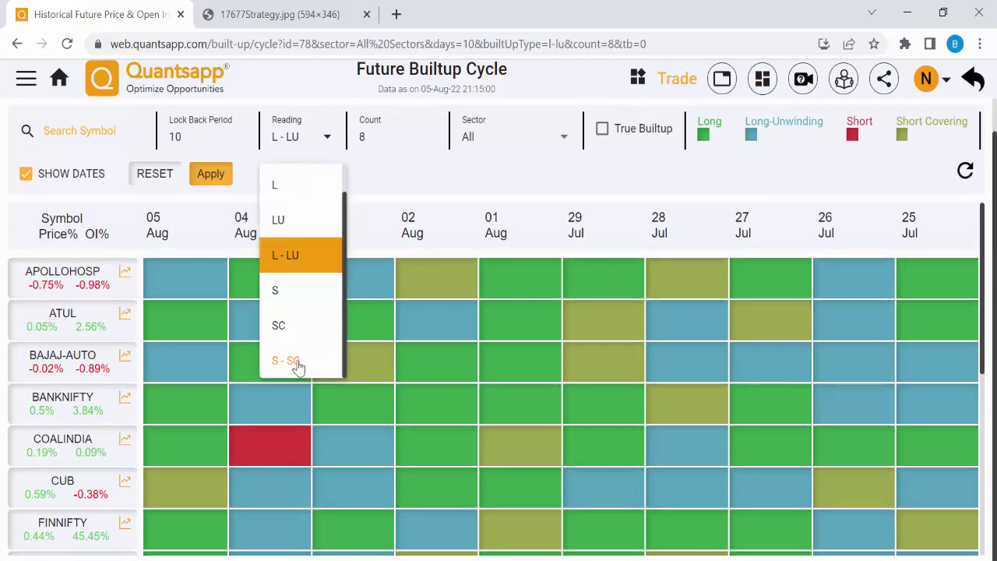
Step: Apply the S - SC reading to the Builtup Cycle grid and scroll through the results
click(292, 362)
click(215, 175)
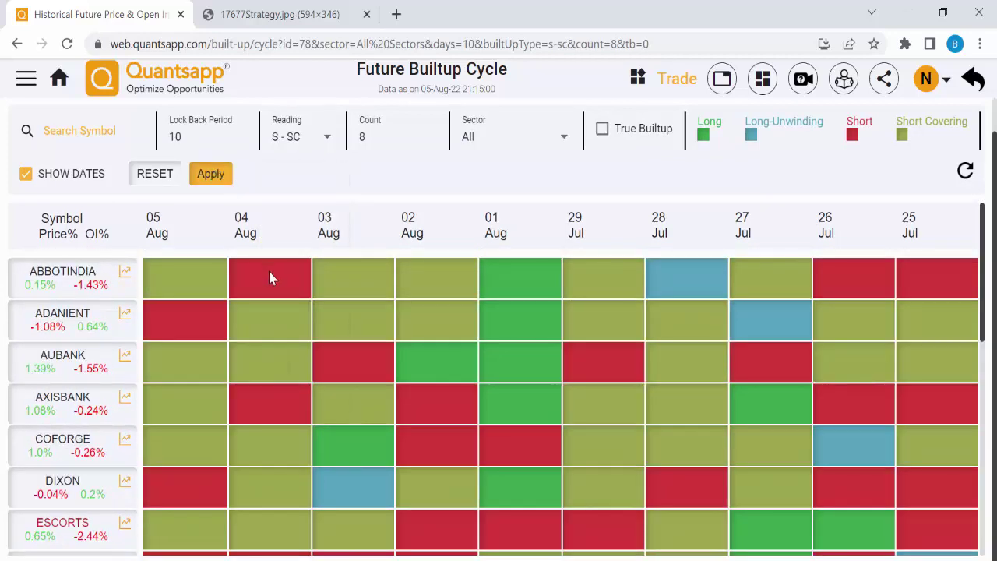
scroll(112, 311, down, 6)
scroll(115, 487, up, 6)
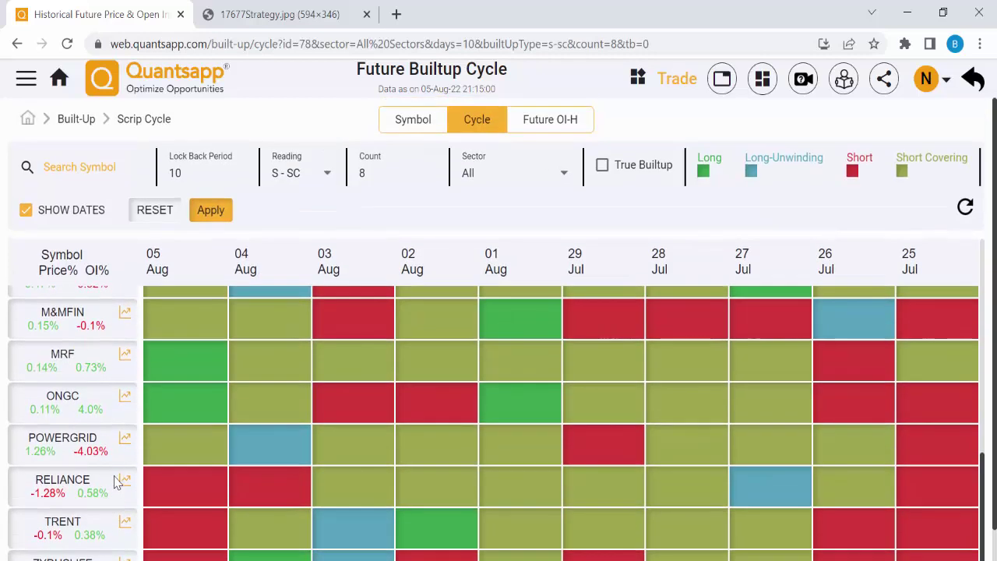
scroll(118, 335, up, 2)
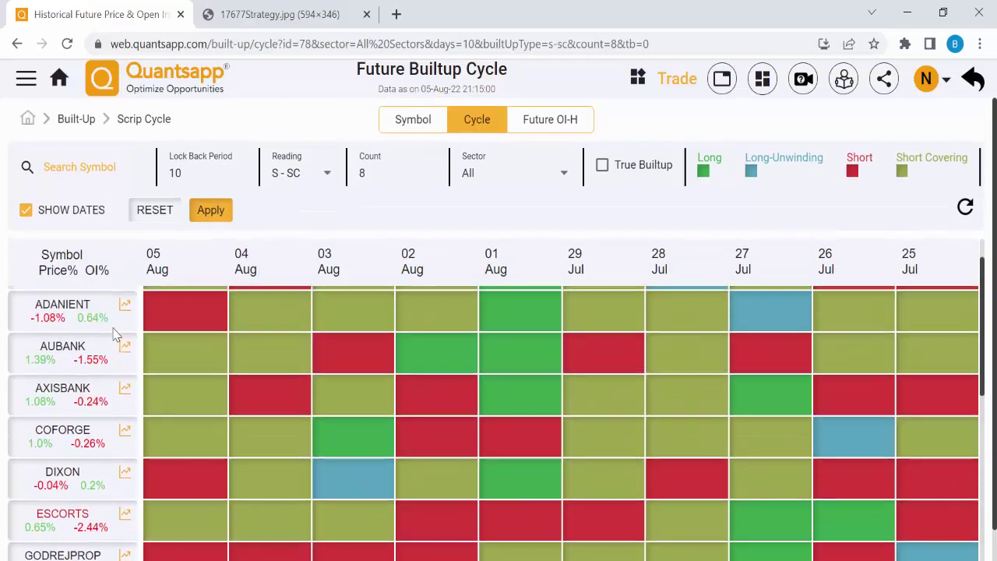
scroll(117, 311, down, 6)
scroll(127, 452, down, 1)
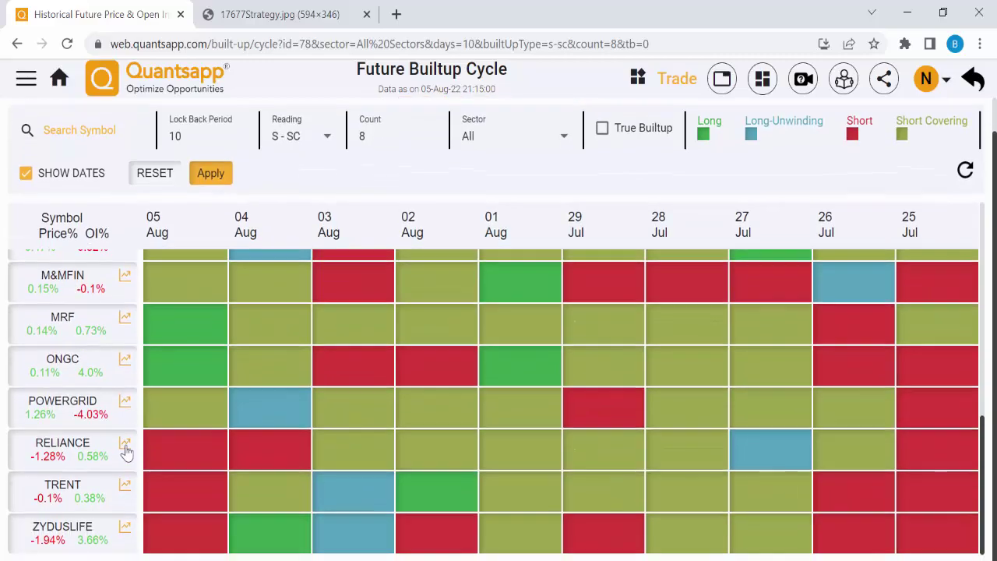
key(alt+Tab)
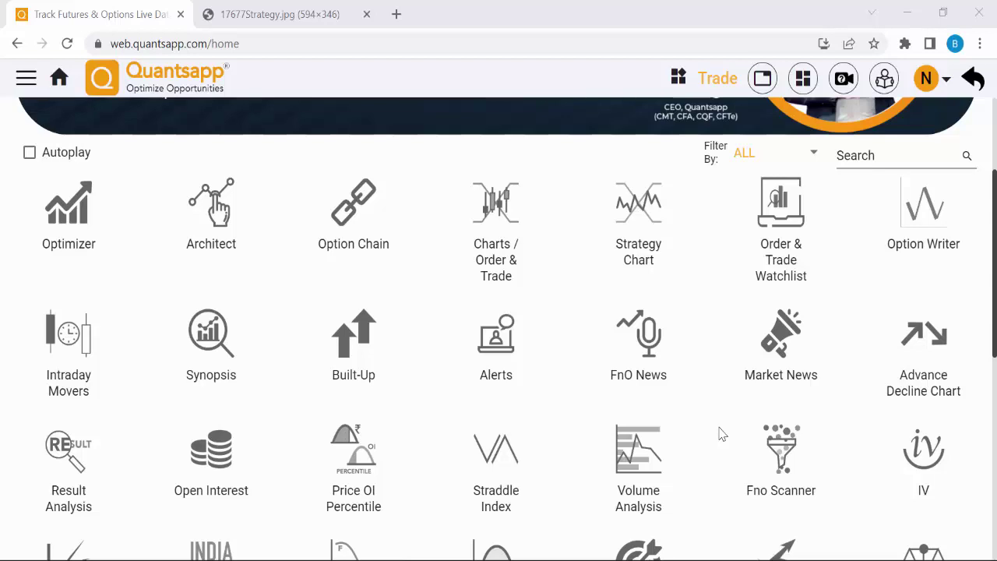
scroll(312, 258, down, 5)
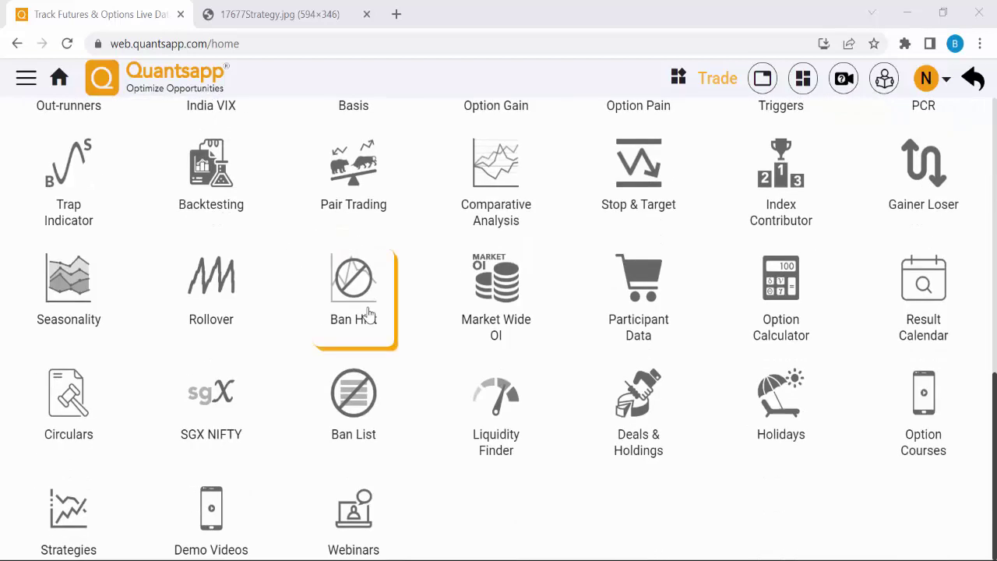
scroll(367, 318, up, 8)
click(946, 79)
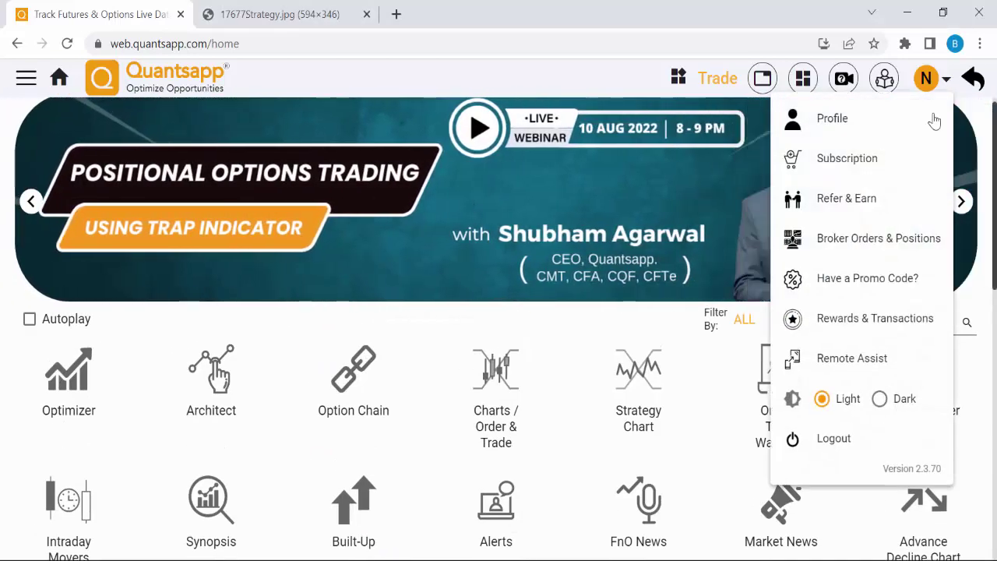
click(872, 285)
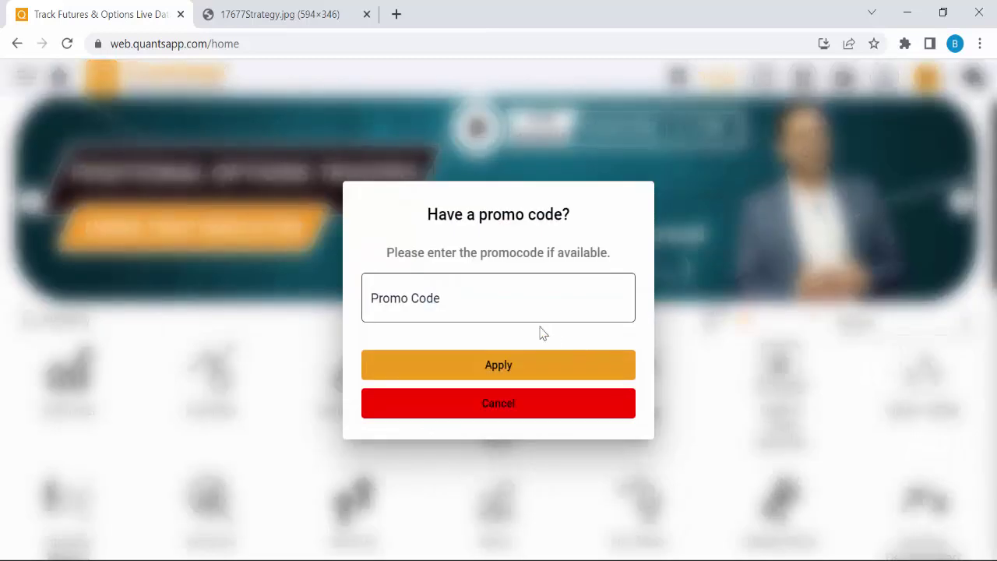
click(507, 304)
text(NICHOLASNELO)
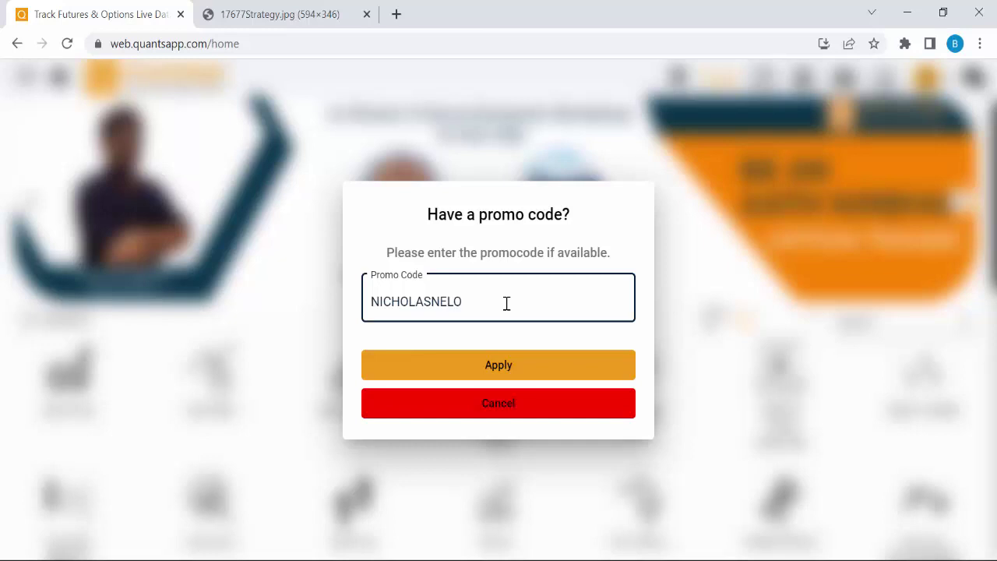
click(498, 412)
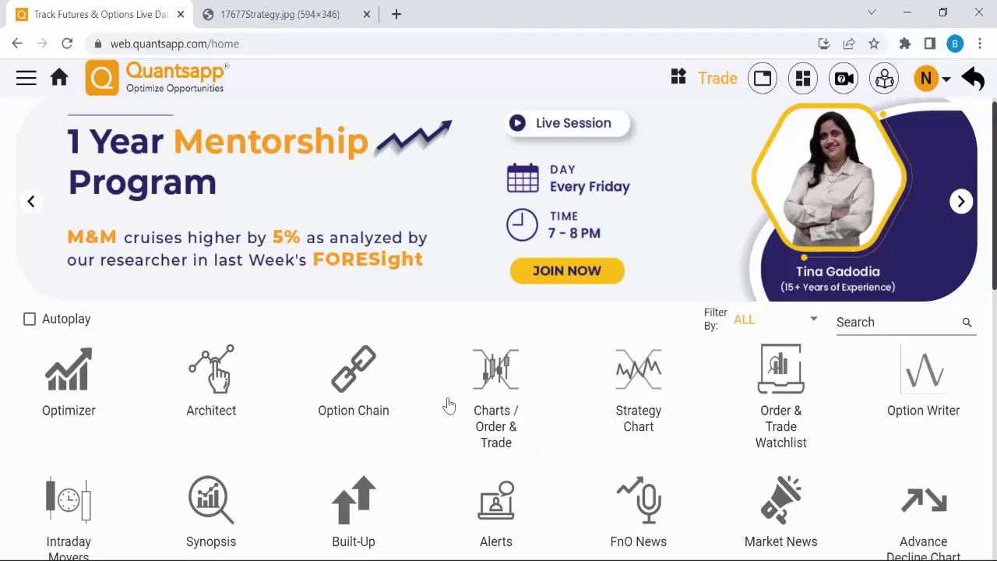
scroll(449, 405, down, 5)
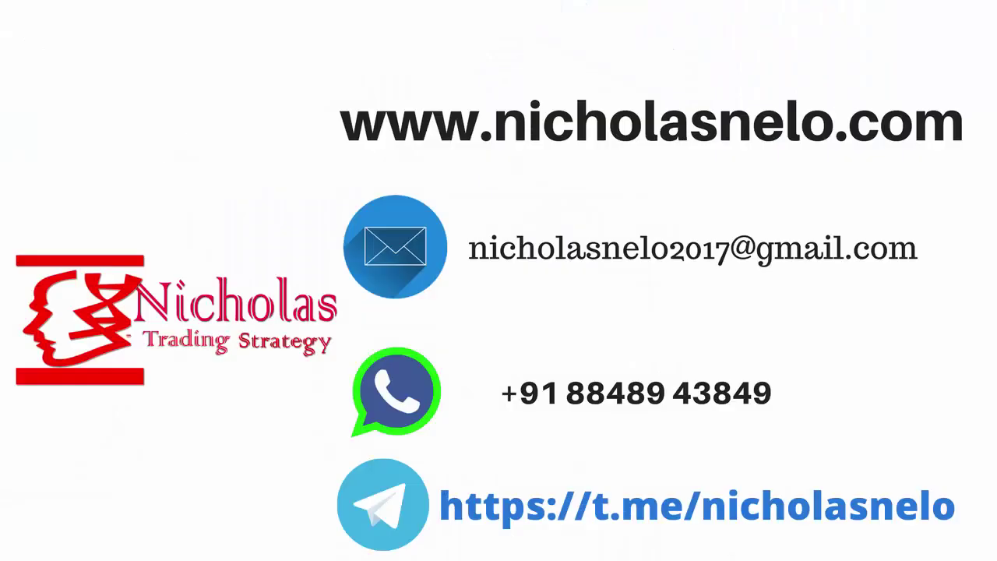